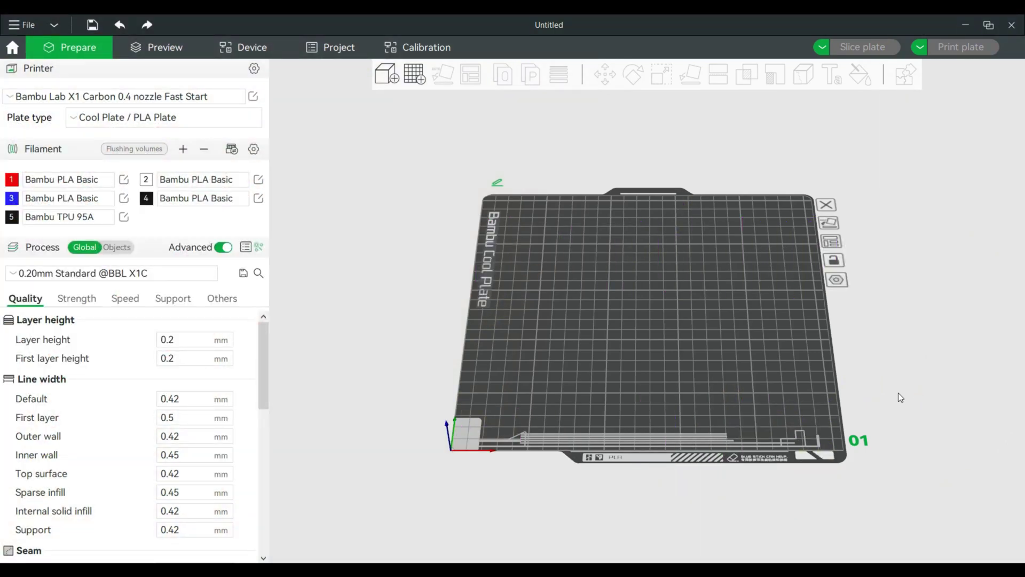
# Add a cube to the plate and roughly enlarge and flatten it with the scale handles
pyautogui.rightClick(569, 299)
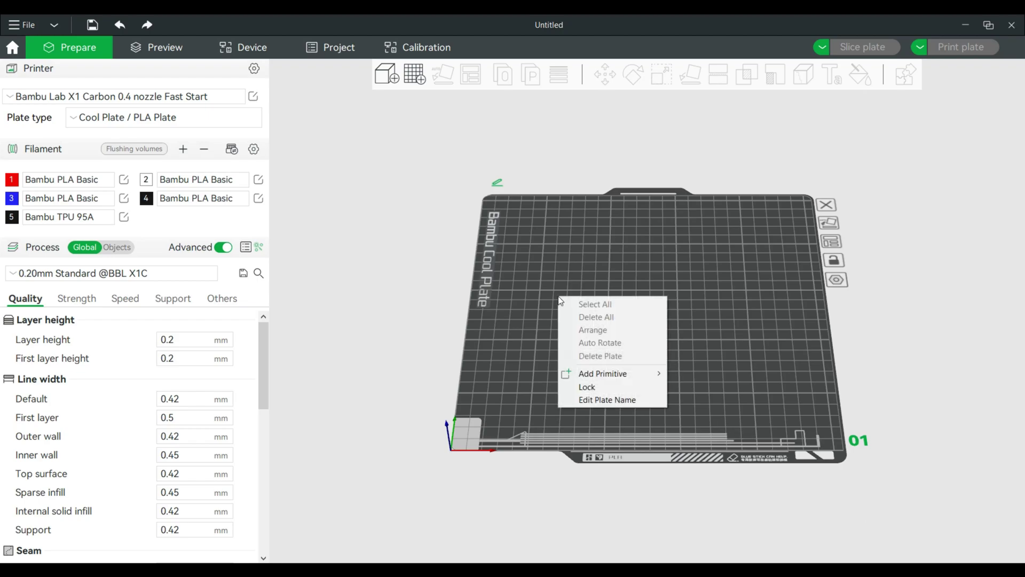
pyautogui.moveTo(627, 376)
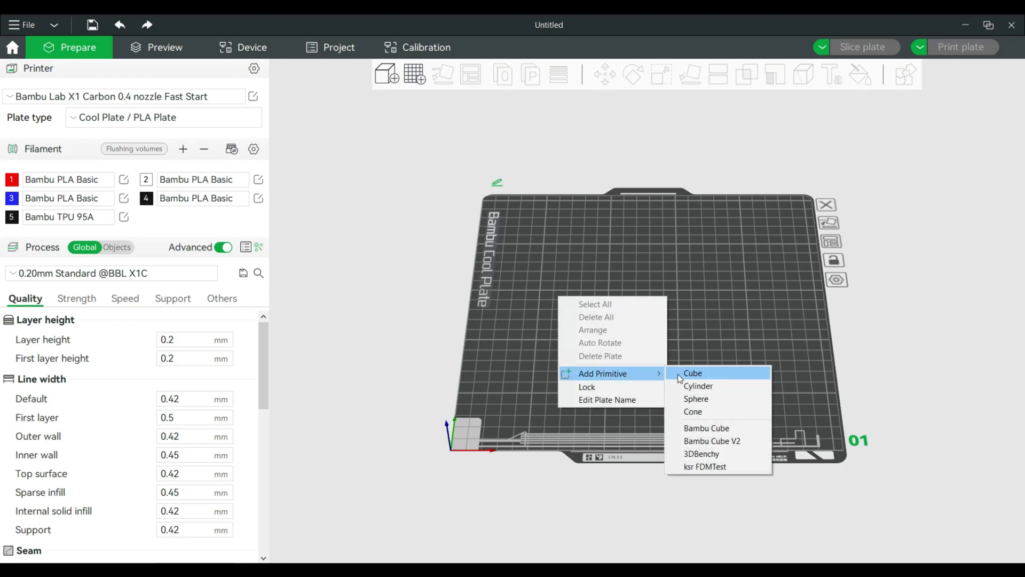
pyautogui.click(697, 375)
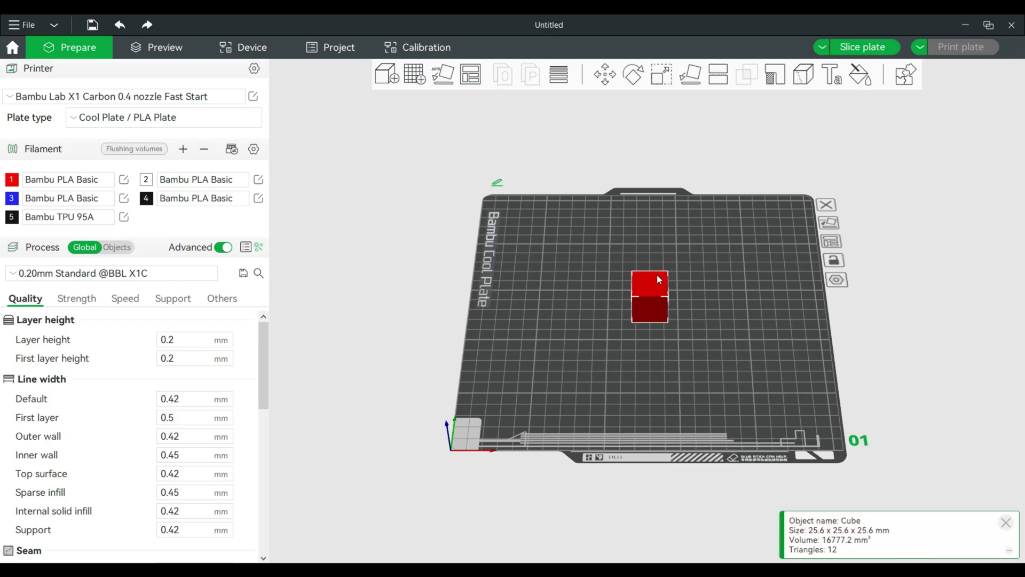
pyautogui.click(663, 79)
pyautogui.moveTo(670, 322); pyautogui.dragTo(706, 345)
pyautogui.moveTo(650, 232); pyautogui.dragTo(657, 295)
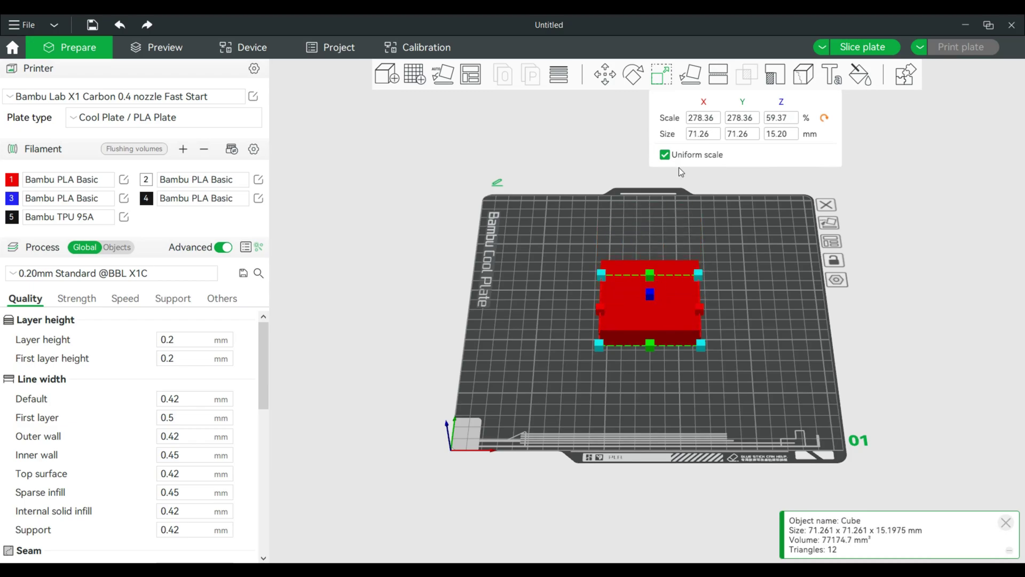
# Turn off uniform scale and size the cube to 140 × 70 × 5 mm
pyautogui.click(665, 155)
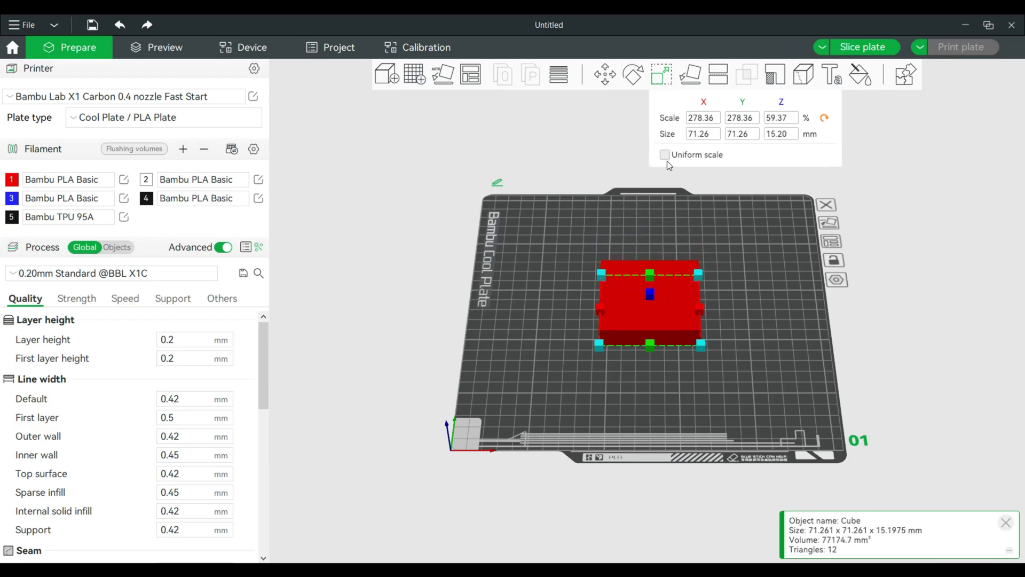
pyautogui.click(706, 136)
pyautogui.press('BackSpace')
pyautogui.press('BackSpace')
pyautogui.press('BackSpace')
pyautogui.press('BackSpace')
pyautogui.press('BackSpace')
pyautogui.write('140')
pyautogui.press('Return')
pyautogui.click(726, 136)
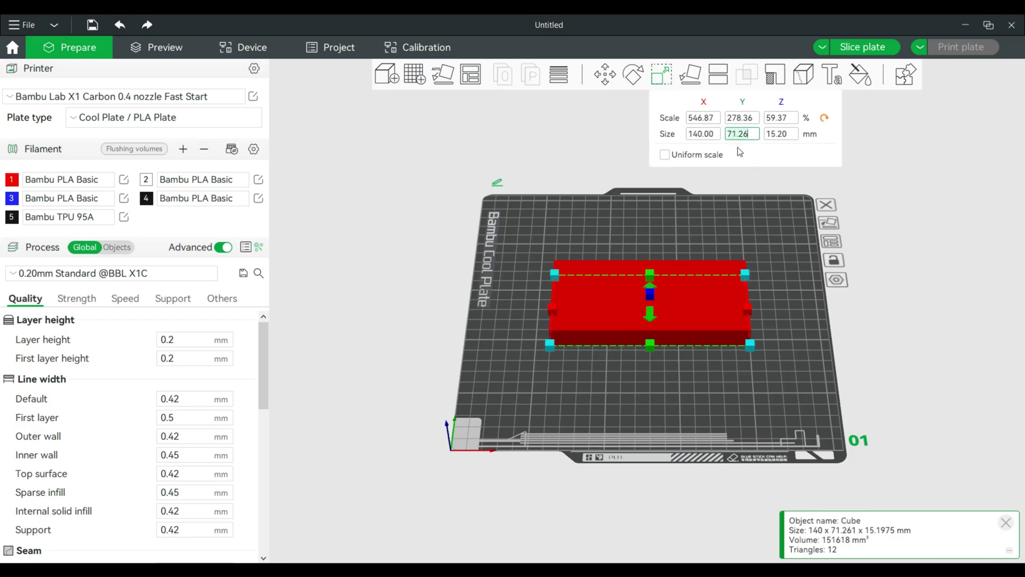
pyautogui.press('BackSpace')
pyautogui.press('BackSpace')
pyautogui.press('BackSpace')
pyautogui.press('BackSpace')
pyautogui.press('BackSpace')
pyautogui.write('70')
pyautogui.press('Return')
pyautogui.press('Tab')
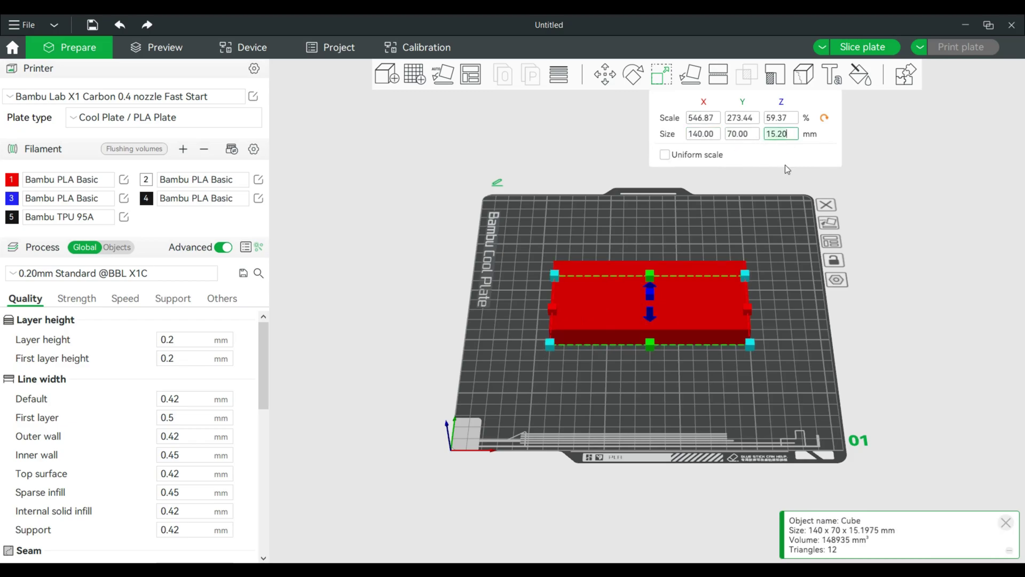
pyautogui.press('BackSpace')
pyautogui.press('BackSpace')
pyautogui.press('BackSpace')
pyautogui.press('BackSpace')
pyautogui.press('BackSpace')
pyautogui.write('5')
pyautogui.press('Return')
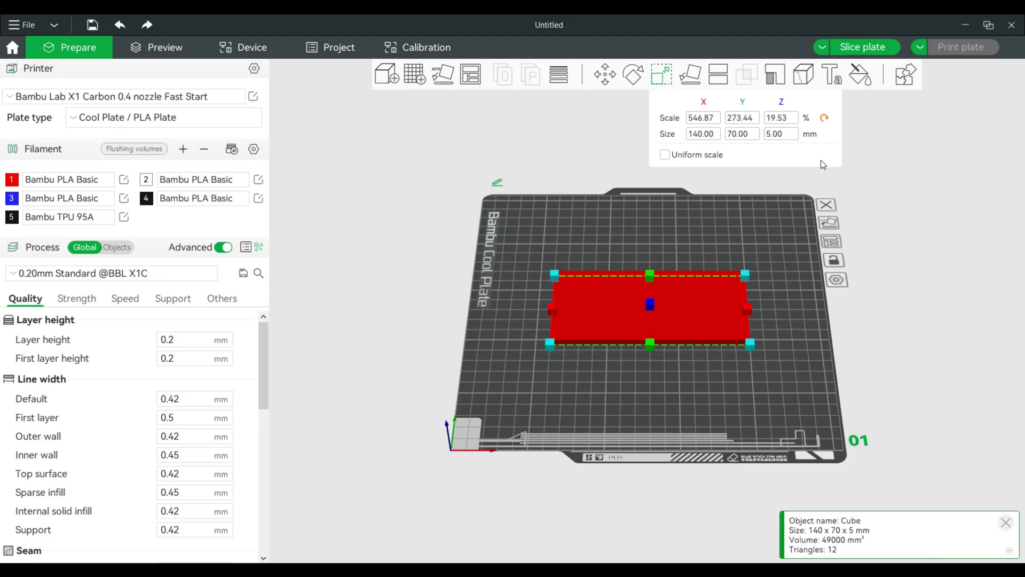
pyautogui.press('Escape')
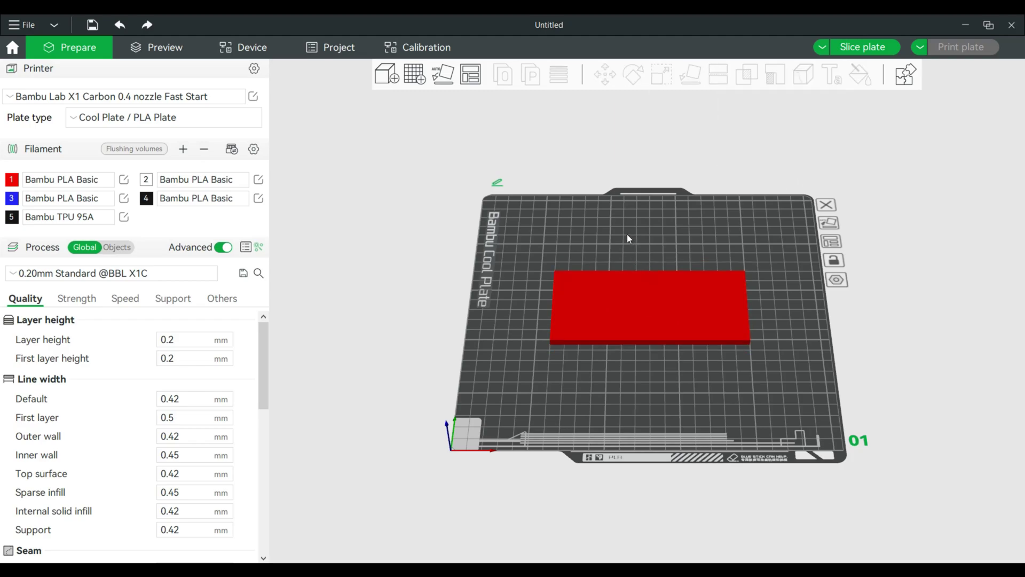
# Emboss the text 'Hello Printing' on top of the slab
pyautogui.moveTo(626, 233); pyautogui.dragTo(643, 307)
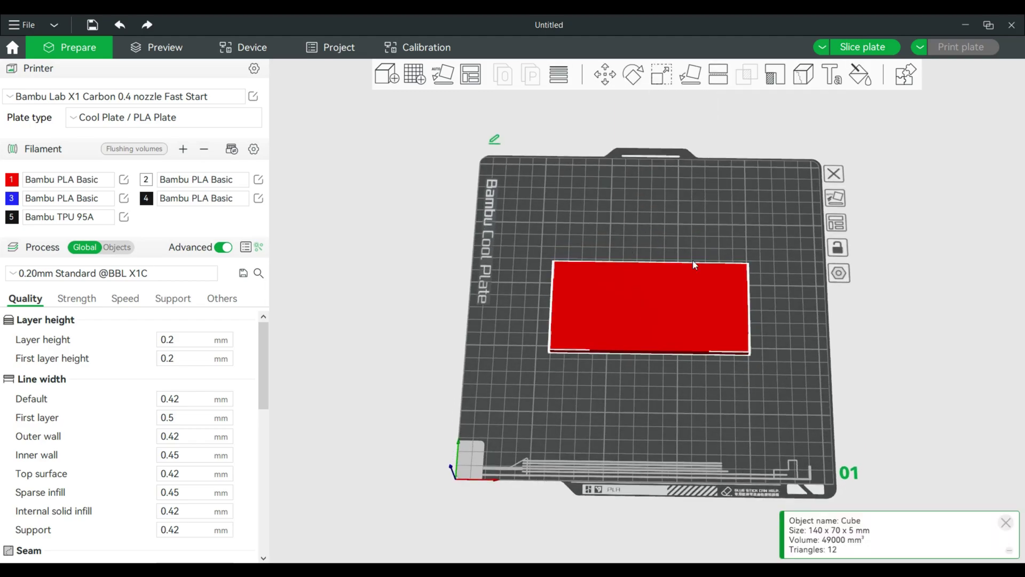
pyautogui.click(831, 75)
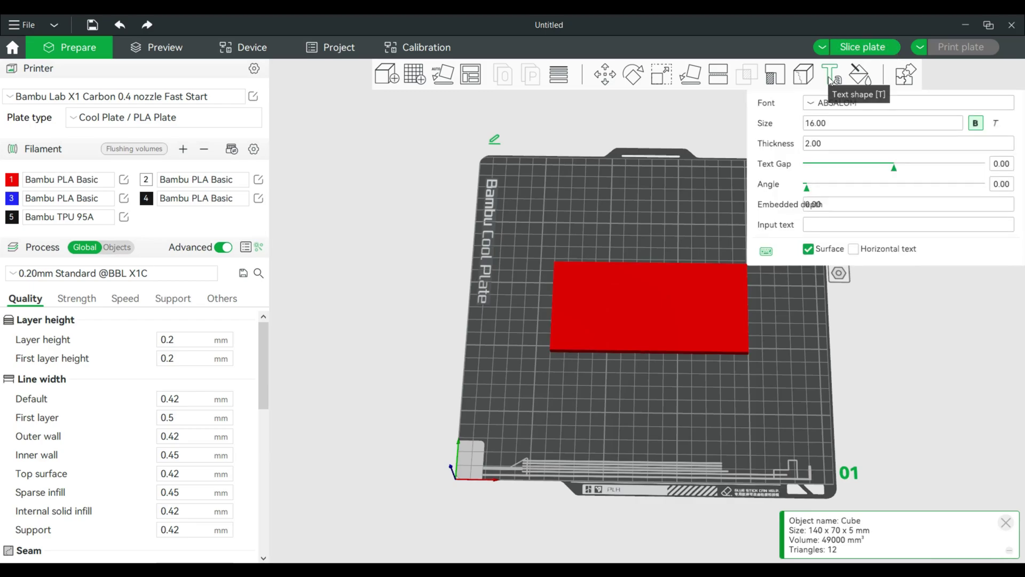
pyautogui.click(823, 226)
pyautogui.write('He')
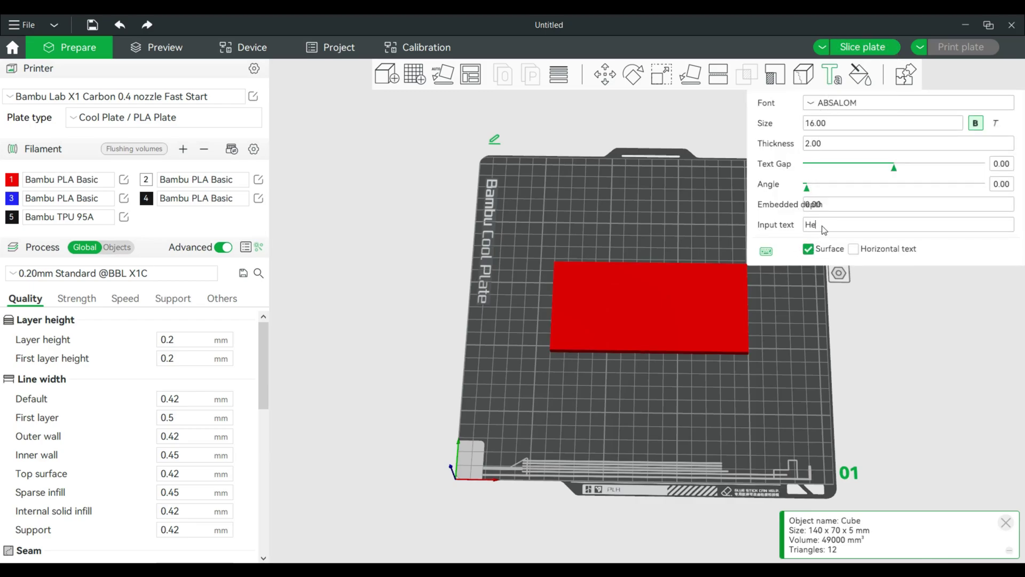
pyautogui.write('llo Printing')
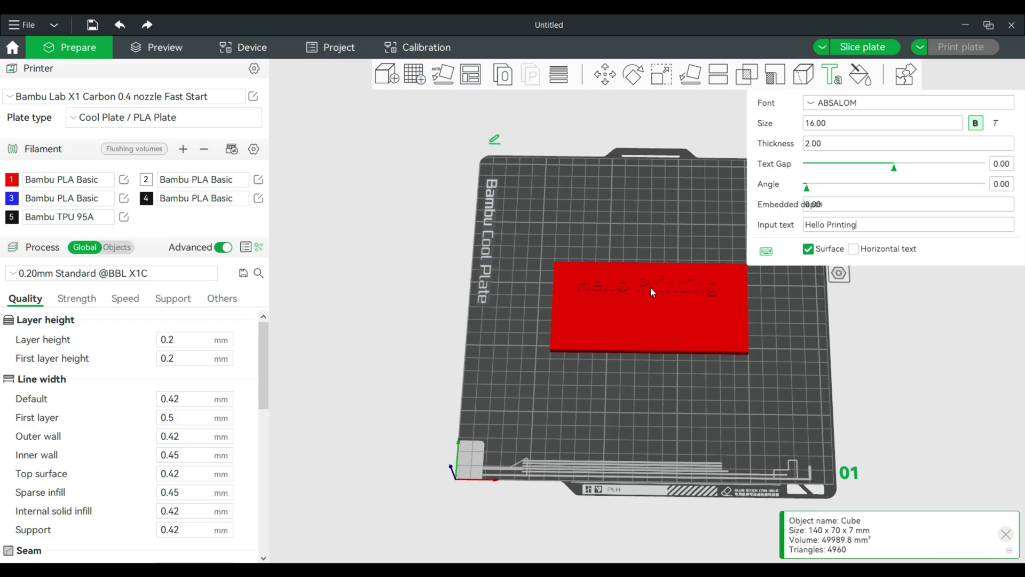
pyautogui.click(650, 288)
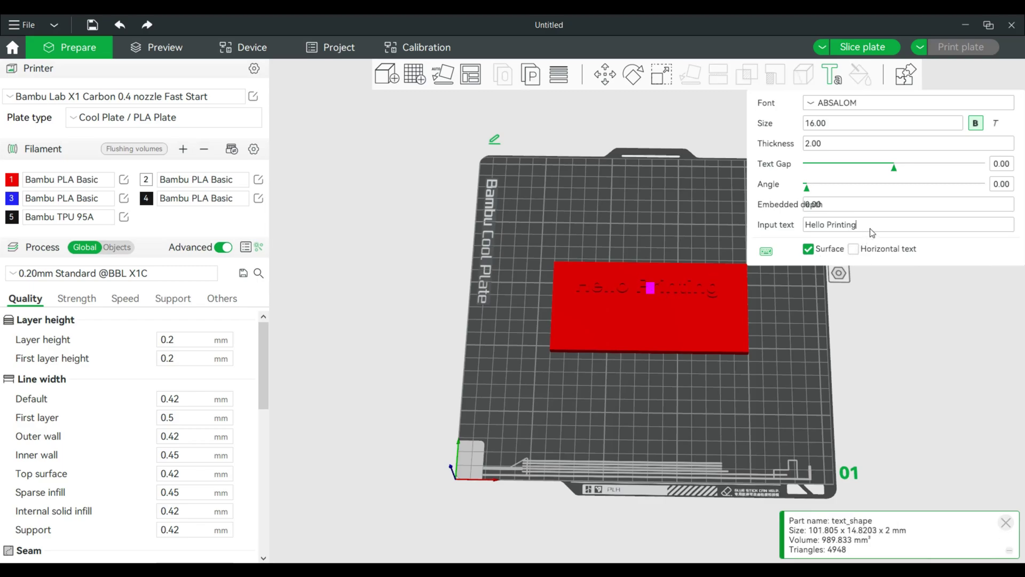
pyautogui.moveTo(871, 229); pyautogui.dragTo(755, 218)
pyautogui.click(611, 210)
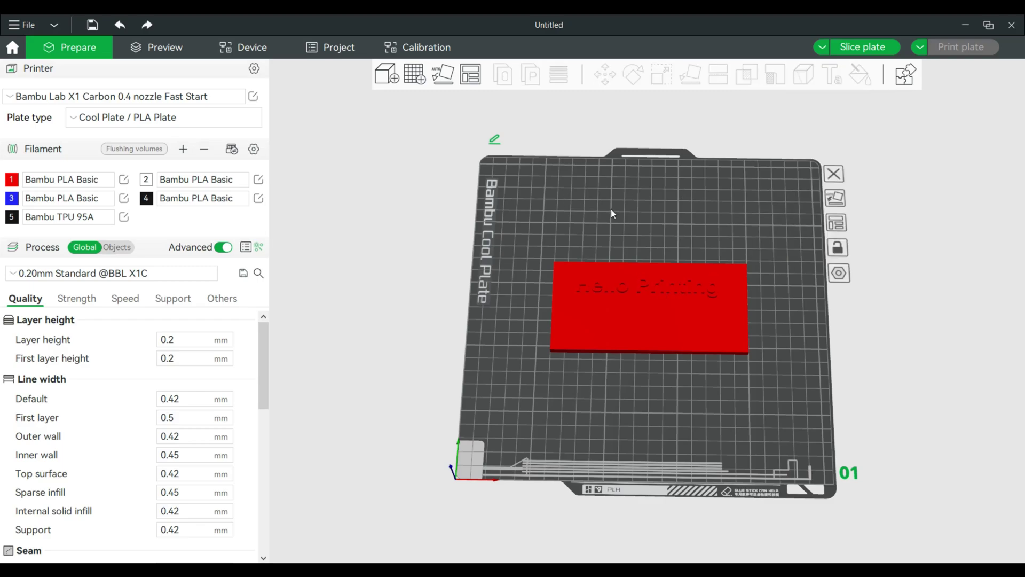
# Emboss a second text line, 'Friends', on the slab
pyautogui.click(610, 321)
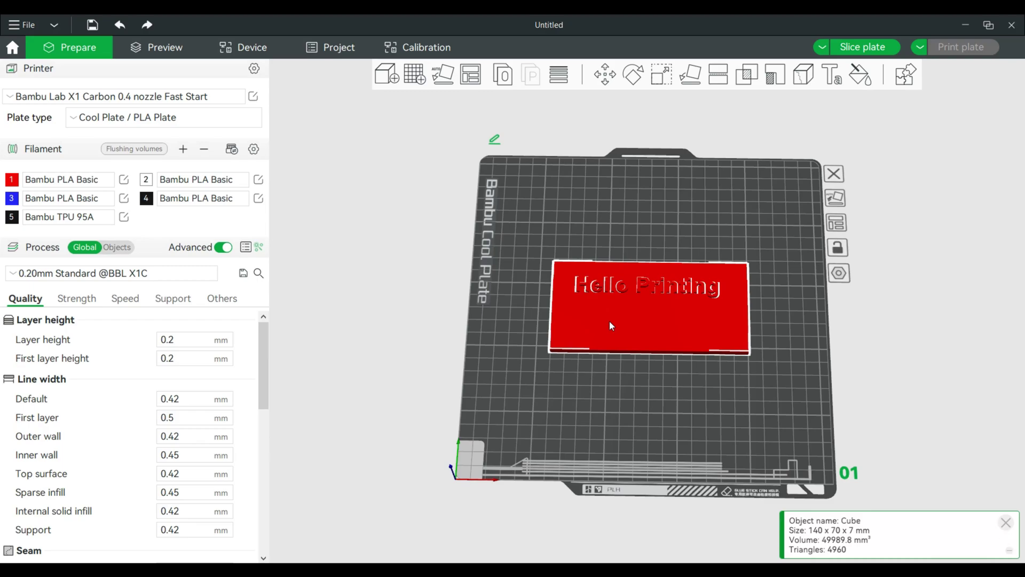
pyautogui.click(832, 79)
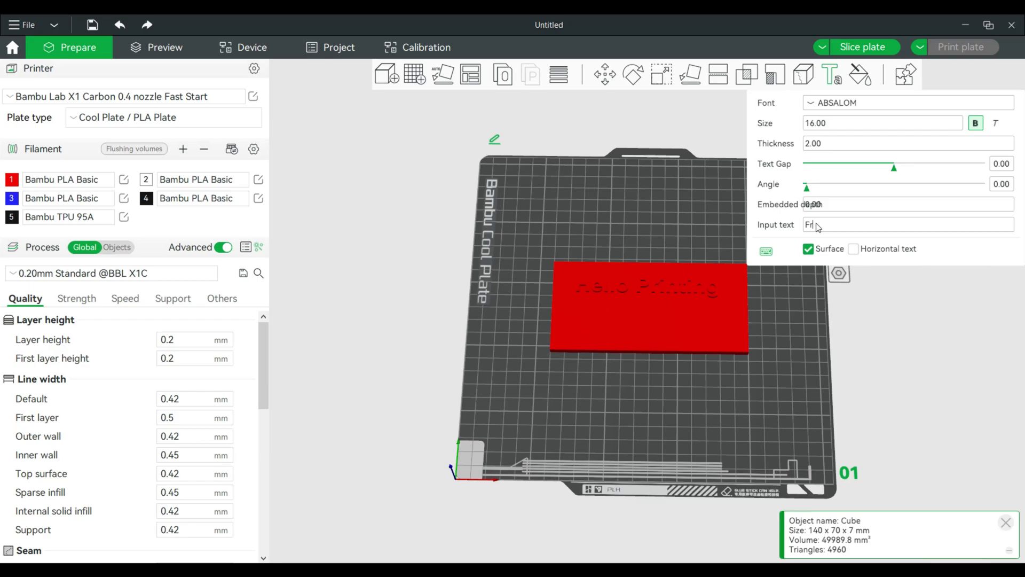
pyautogui.write('Friends')
pyautogui.click(640, 319)
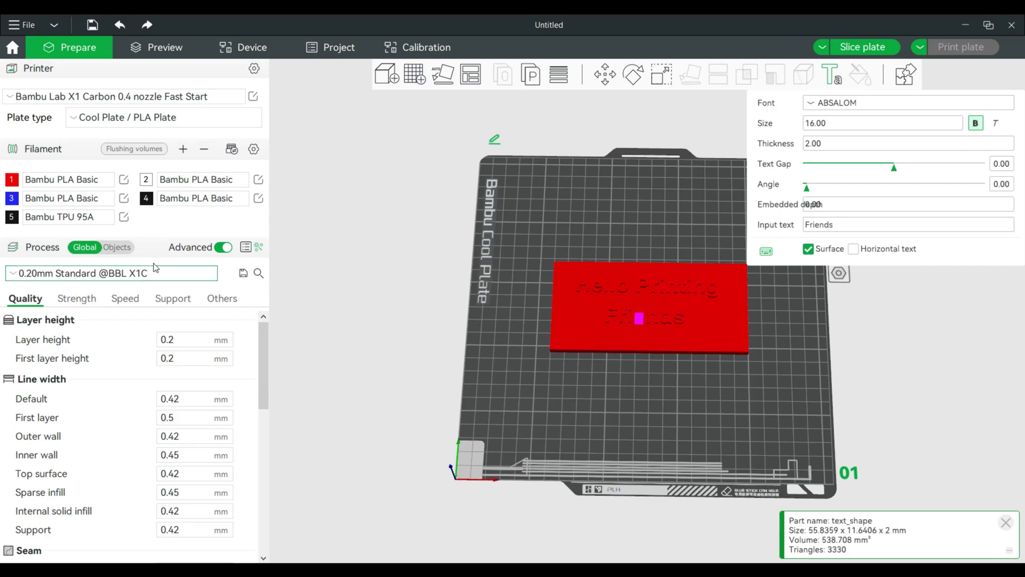
pyautogui.click(126, 249)
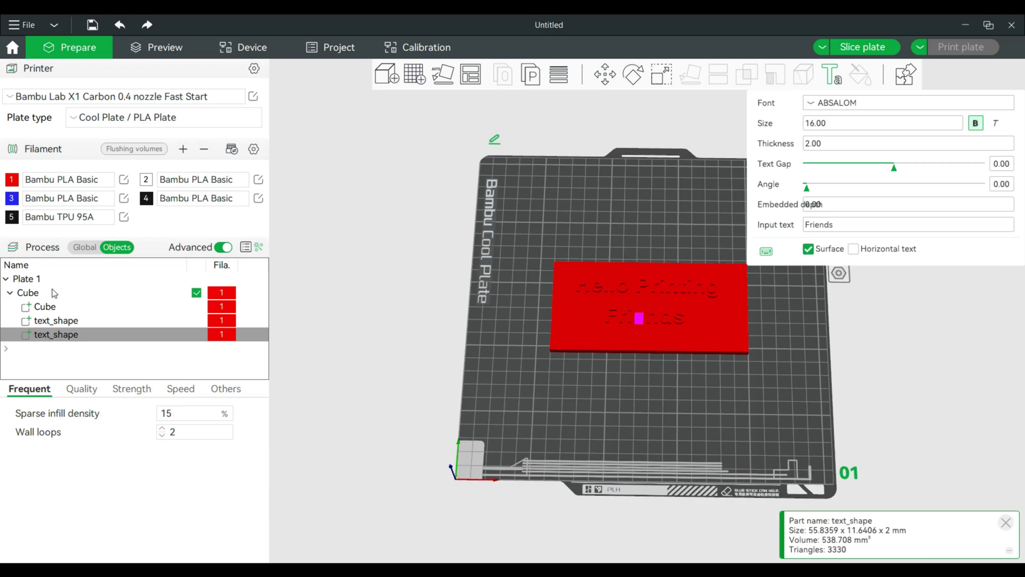
# Assign filament 2 to the Cube and filament 1 to both Hello Printing and Friends parts
pyautogui.click(127, 293)
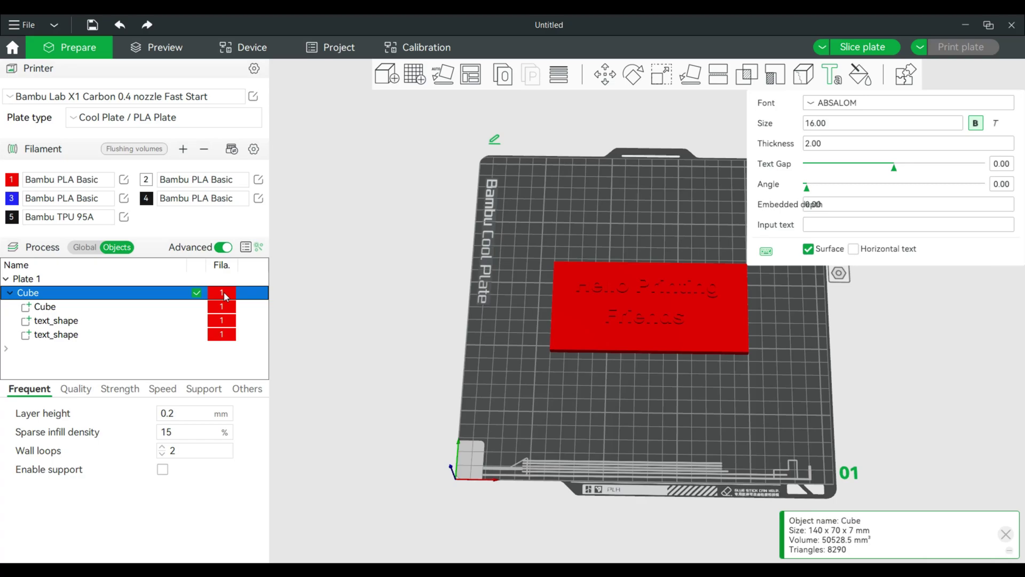
pyautogui.press('2')
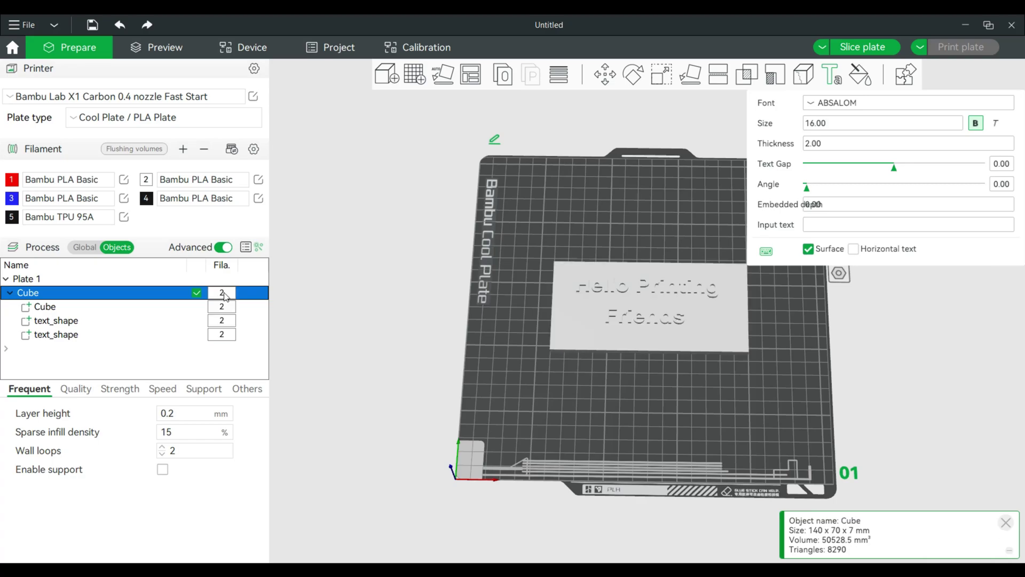
pyautogui.click(220, 324)
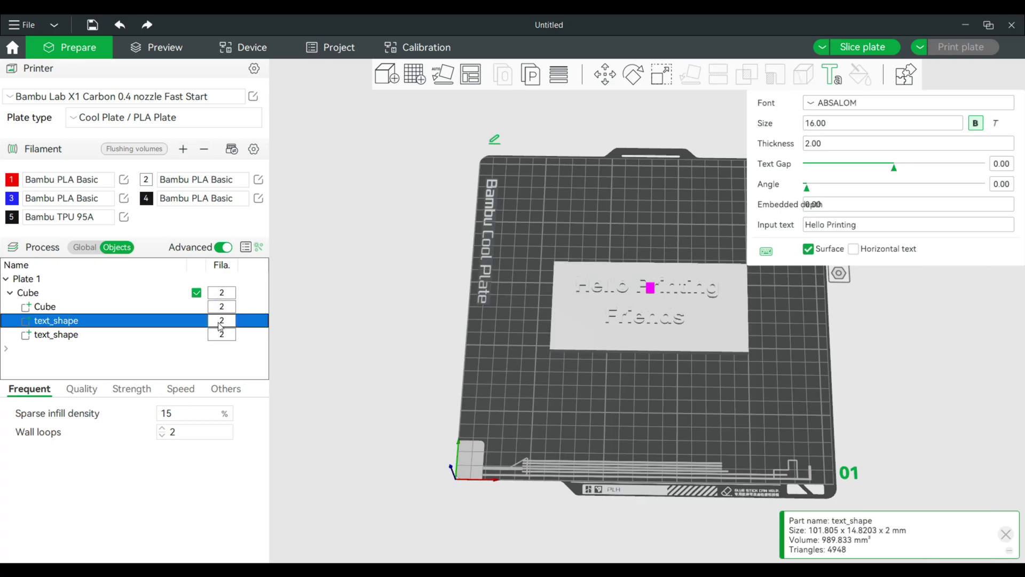
pyautogui.press('1')
pyautogui.click(220, 333)
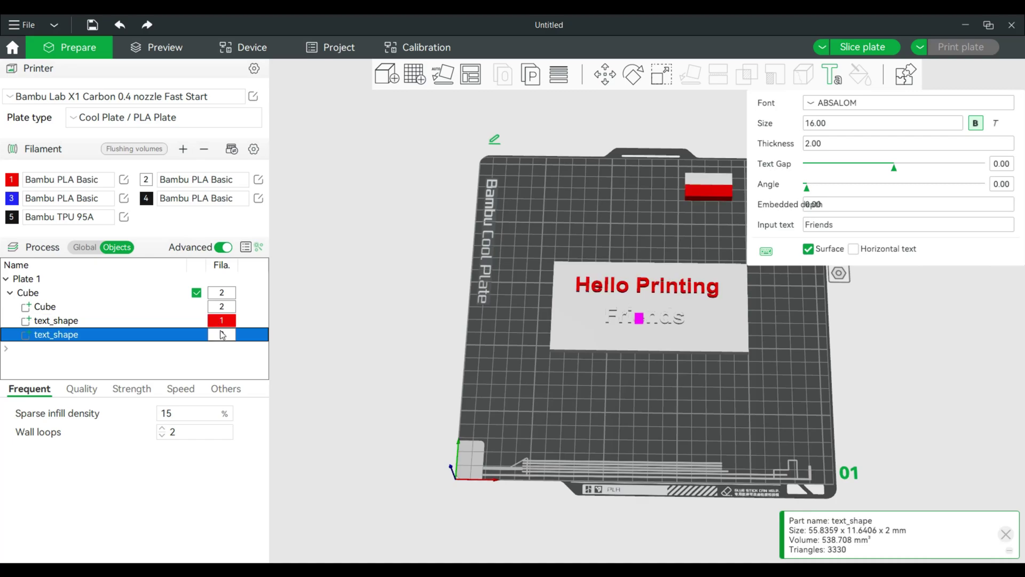
pyautogui.press('1')
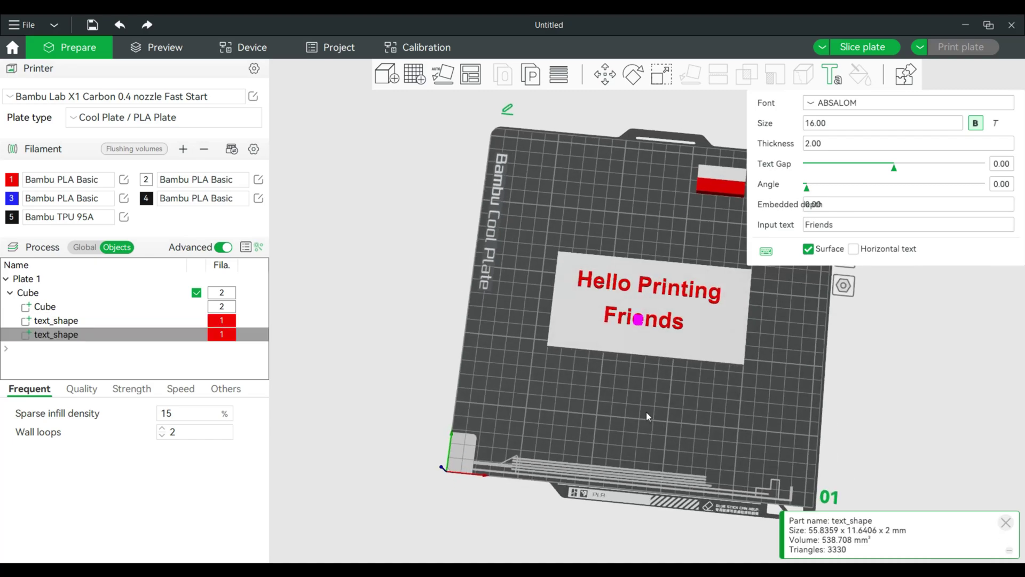
pyautogui.scroll(3, 656, 407)
pyautogui.moveTo(668, 404); pyautogui.dragTo(692, 395)
pyautogui.moveTo(666, 399); pyautogui.dragTo(586, 418, button='right')
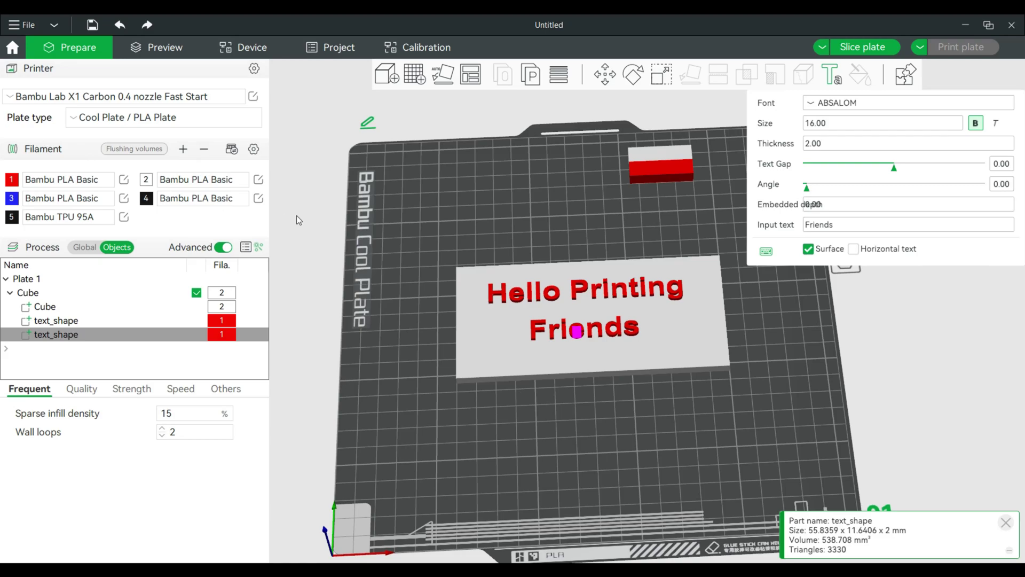
pyautogui.scroll(4, 560, 361)
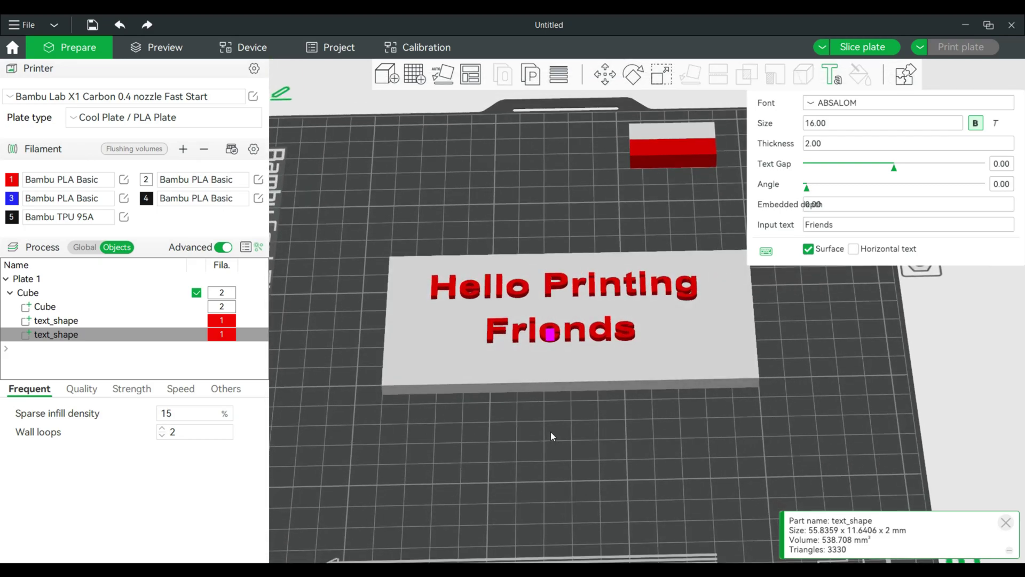
pyautogui.scroll(2, 547, 436)
pyautogui.scroll(1, 526, 443)
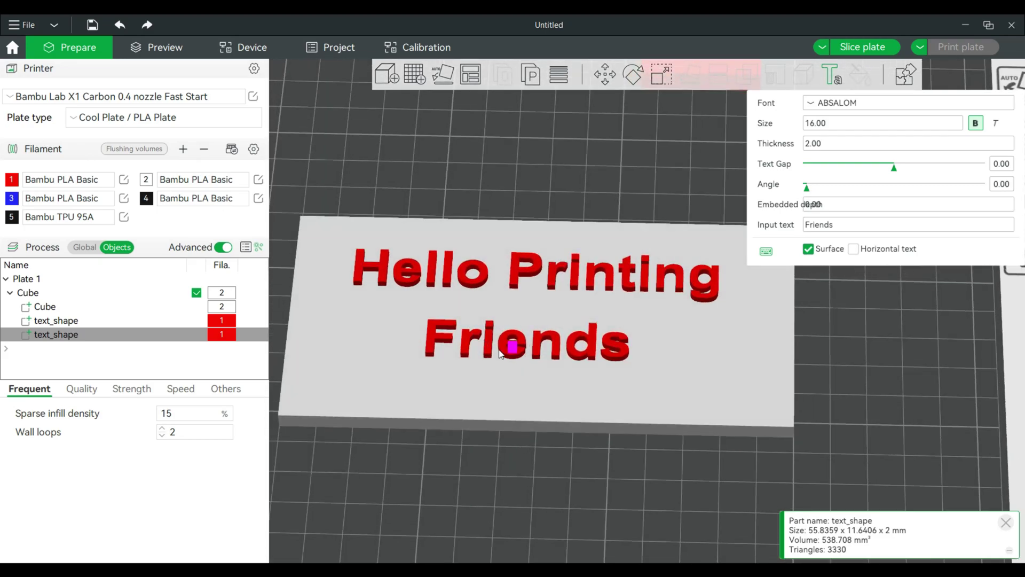
pyautogui.scroll(-1, 486, 441)
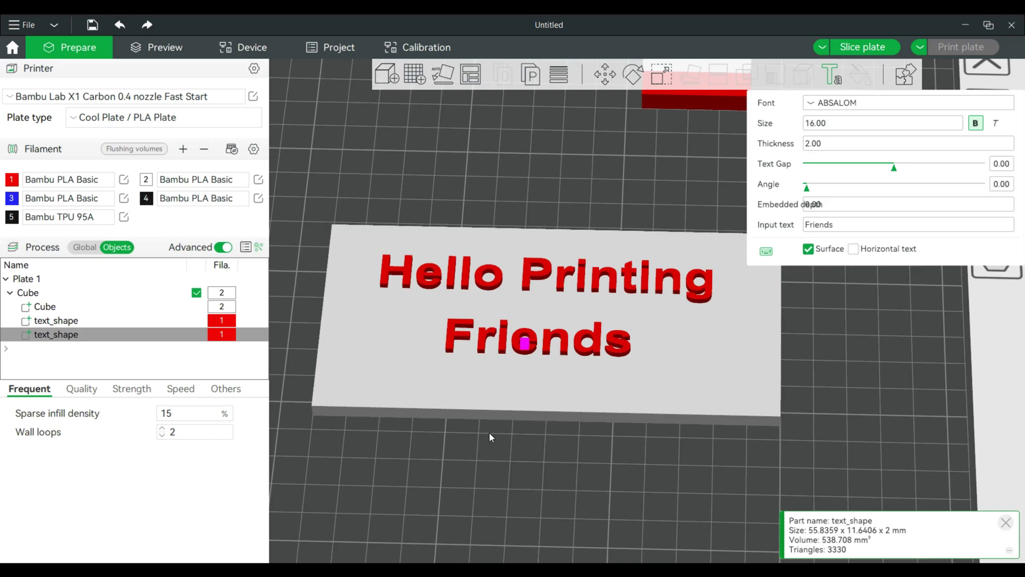
pyautogui.scroll(2, 489, 432)
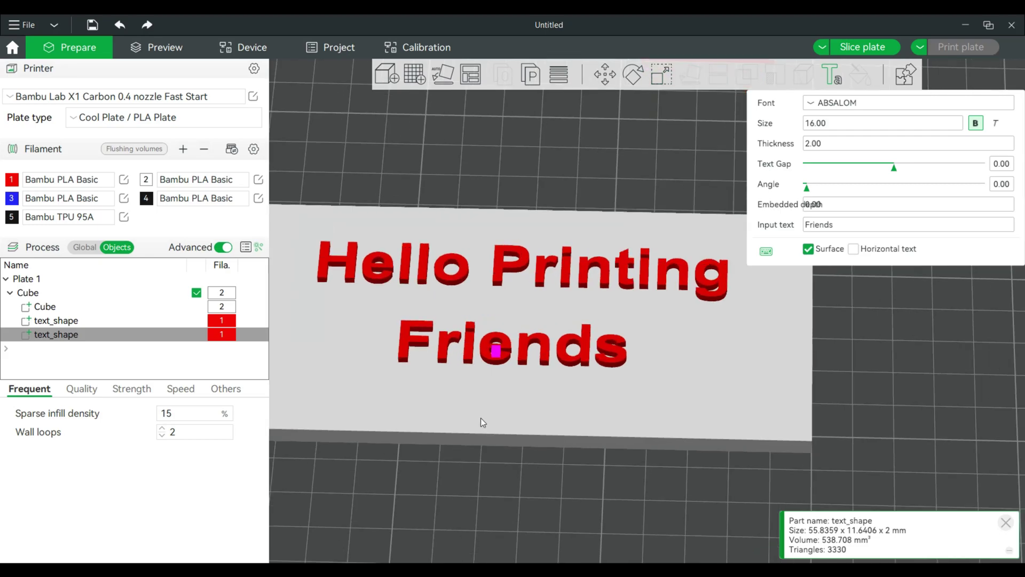
pyautogui.scroll(1, 474, 473)
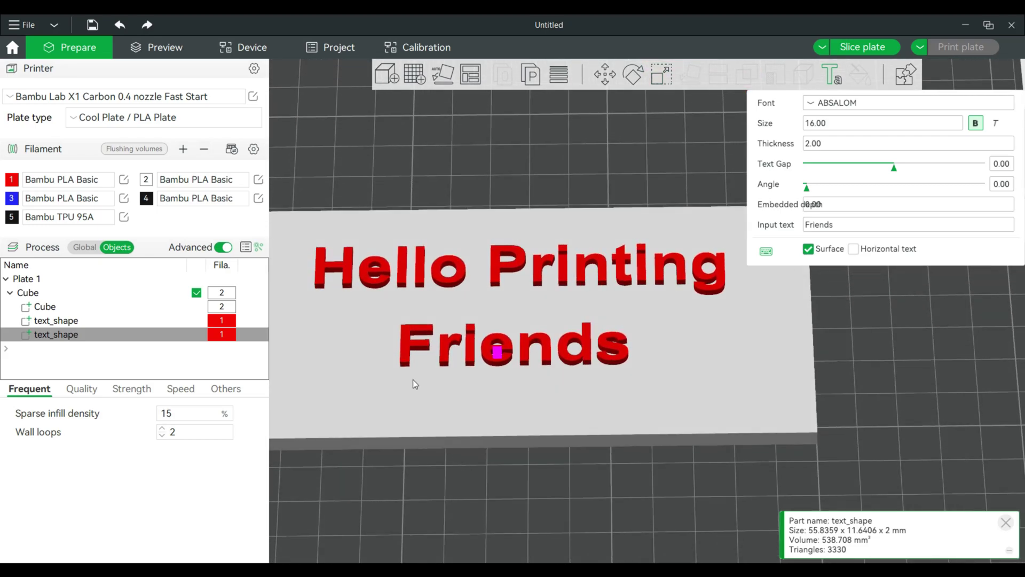
pyautogui.moveTo(431, 436)
pyautogui.mouseDown()
pyautogui.moveTo(440, 464)
pyautogui.moveTo(447, 446)
pyautogui.mouseUp()
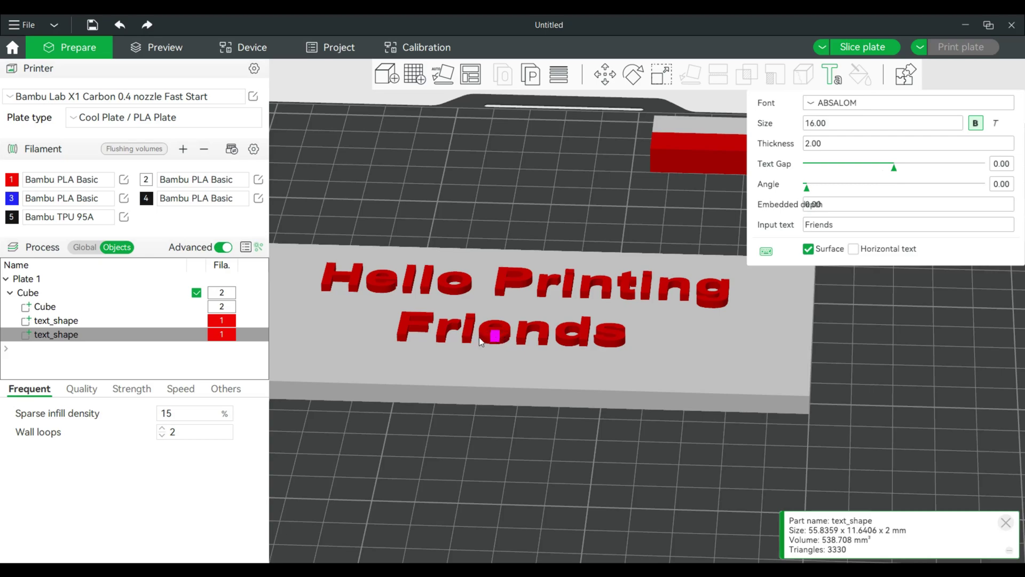
# Check the Friends text's current 2.00 mm height in the Scale tool and inspect the plate
pyautogui.click(77, 322)
pyautogui.click(73, 339)
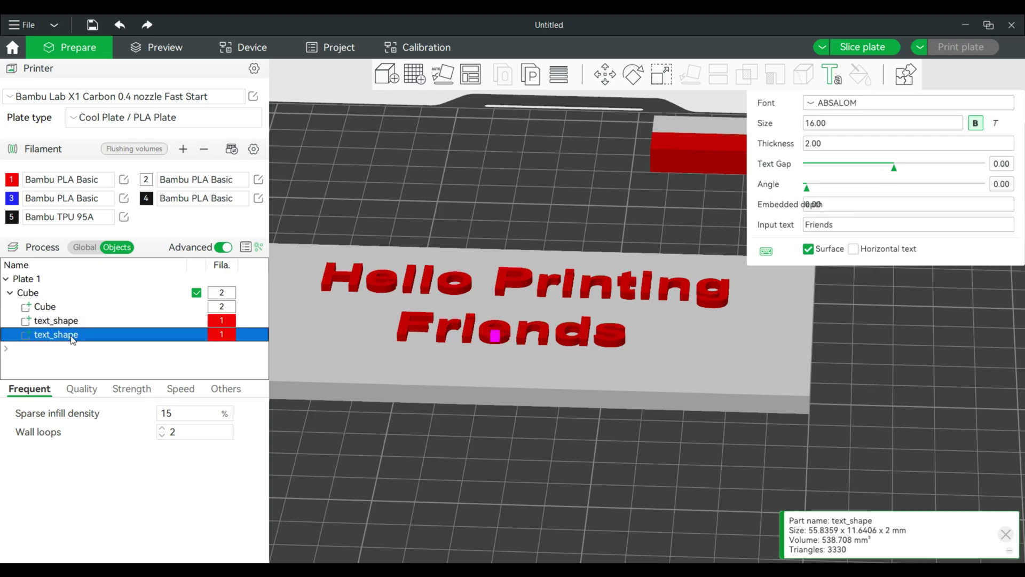
pyautogui.click(661, 75)
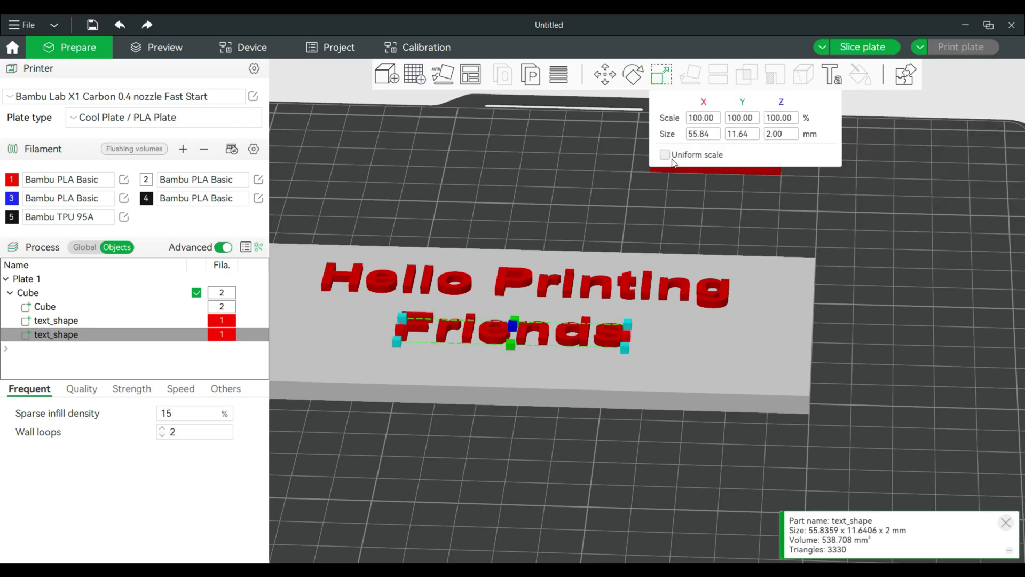
pyautogui.click(772, 136)
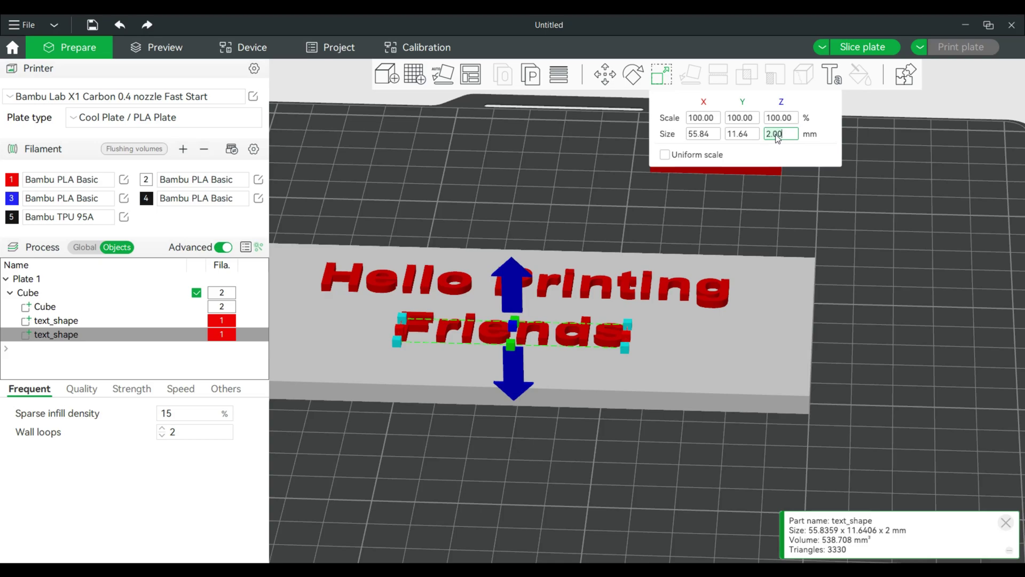
pyautogui.doubleClick(777, 138)
pyautogui.click(84, 247)
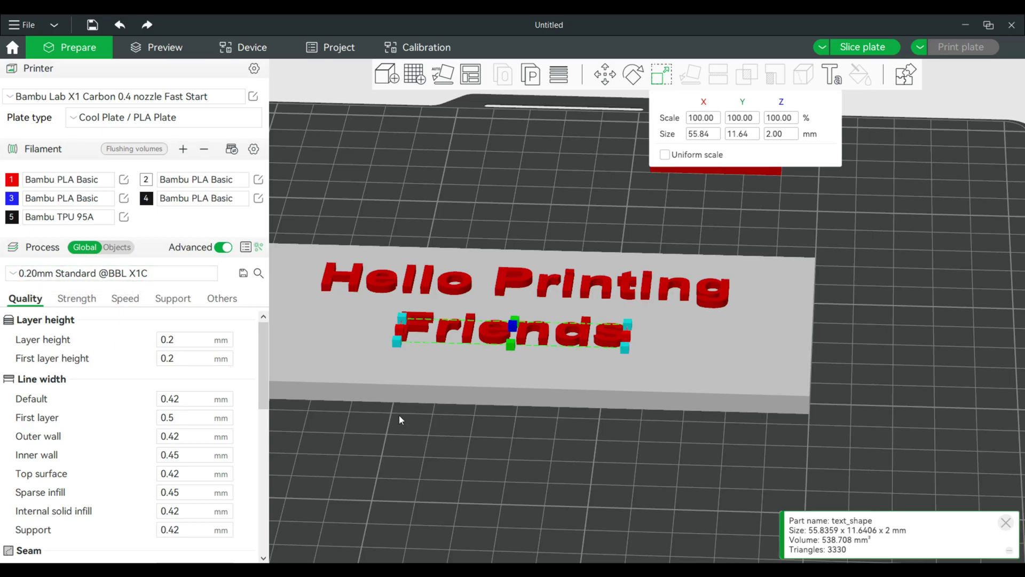
pyautogui.scroll(5, 439, 455)
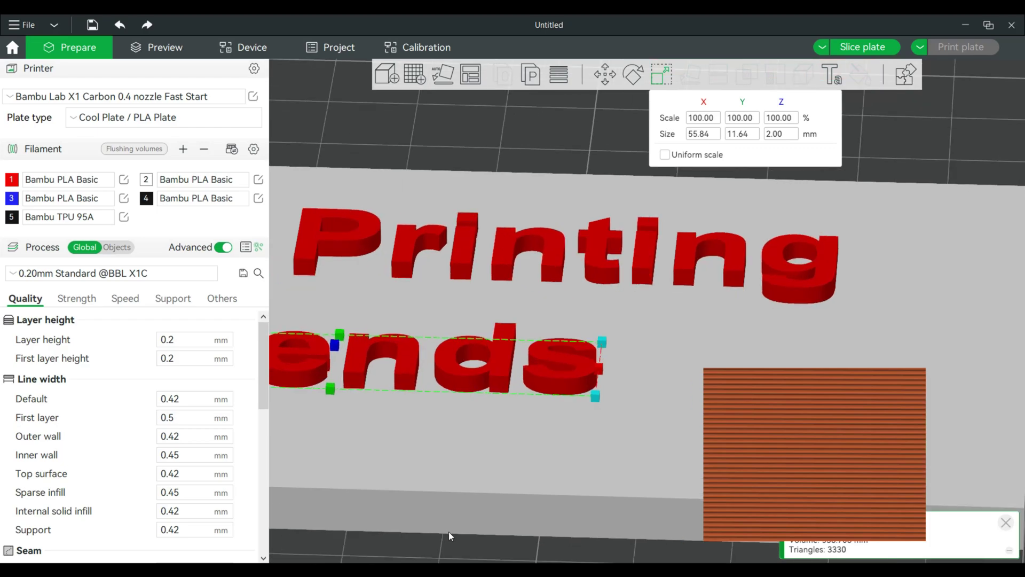
pyautogui.moveTo(450, 521)
pyautogui.mouseDown()
pyautogui.moveTo(444, 551)
pyautogui.moveTo(449, 512)
pyautogui.mouseUp()
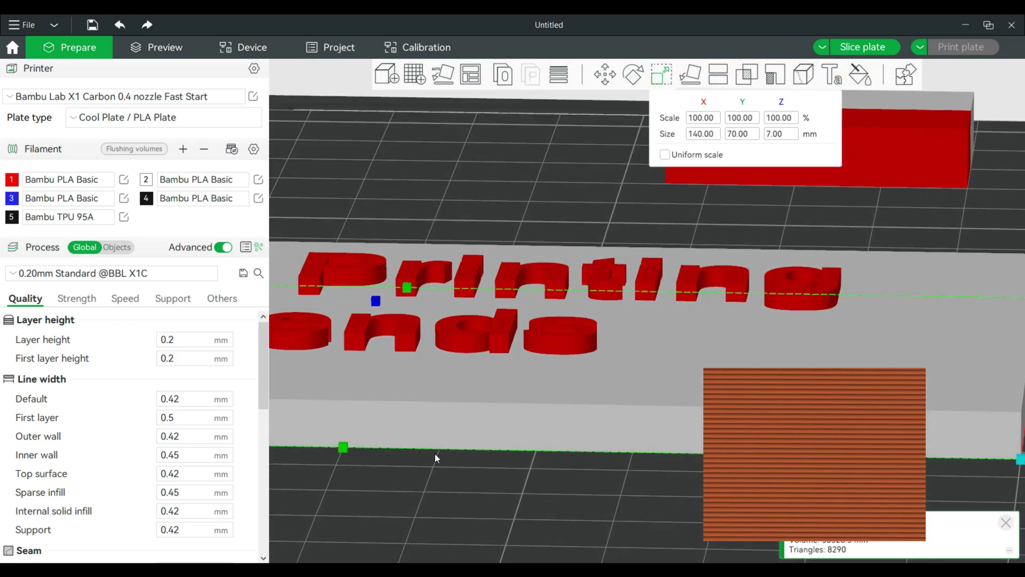
pyautogui.moveTo(395, 479); pyautogui.dragTo(448, 336)
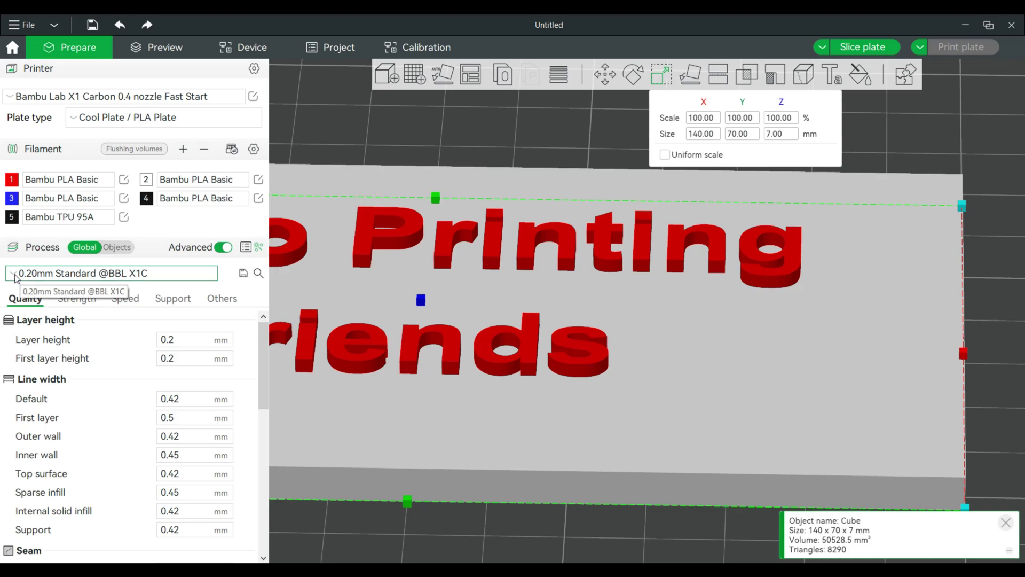
pyautogui.click(116, 247)
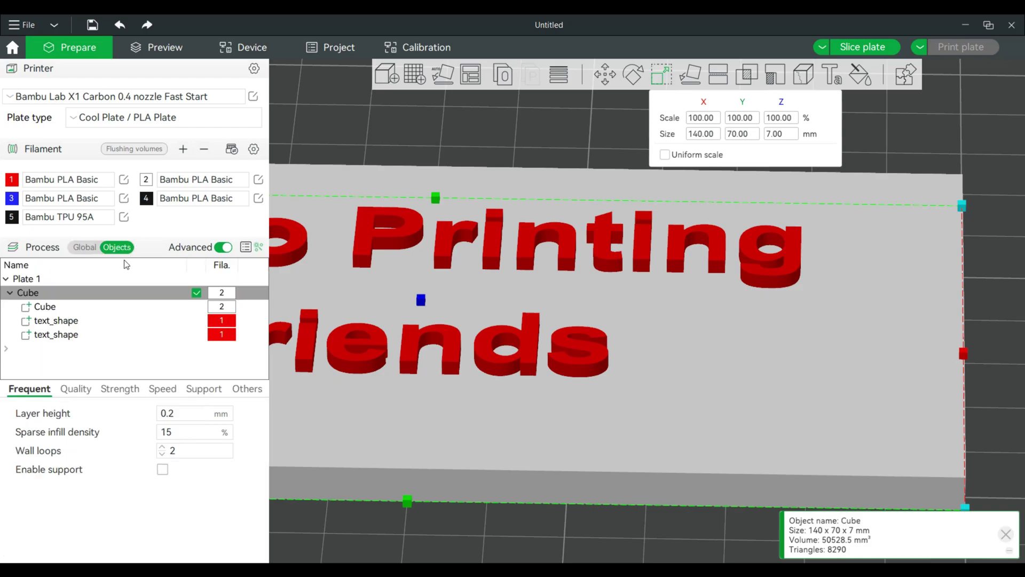
# Set the Hello Printing text's Z size to 0.2 mm
pyautogui.click(58, 321)
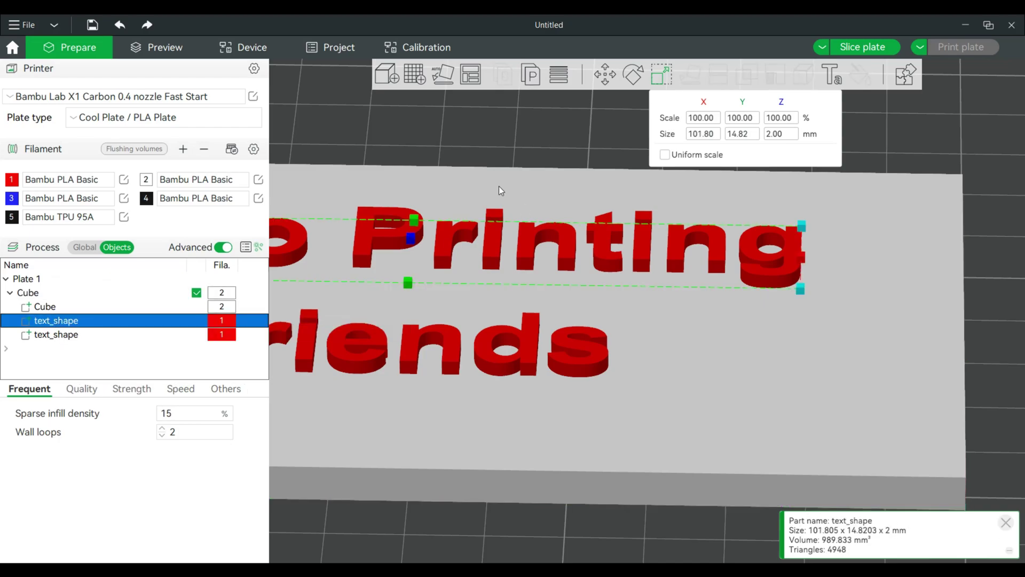
pyautogui.click(775, 138)
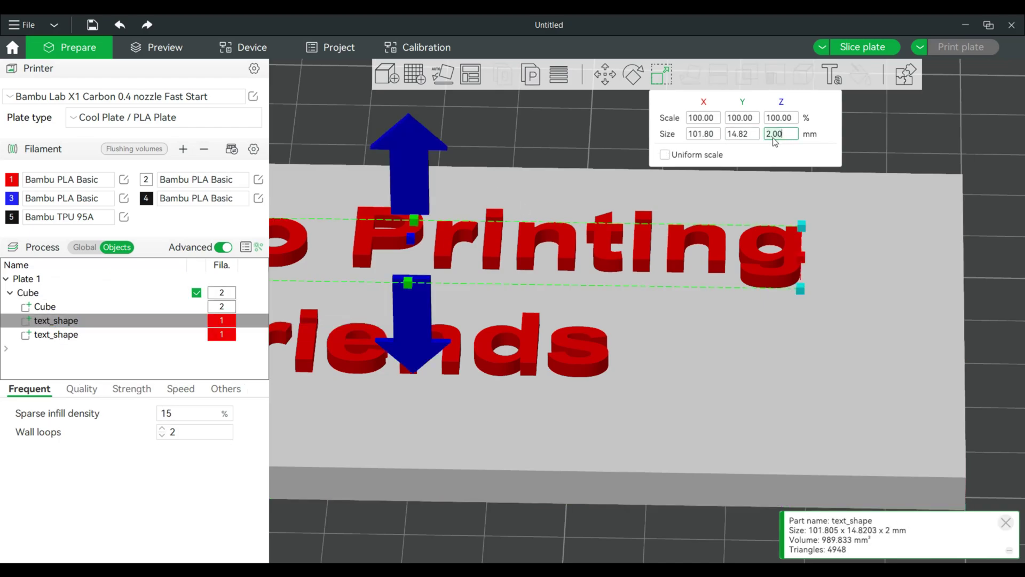
pyautogui.press('BackSpace')
pyautogui.press('BackSpace')
pyautogui.press('BackSpace')
pyautogui.press('BackSpace')
pyautogui.write('0.2')
pyautogui.press('Return')
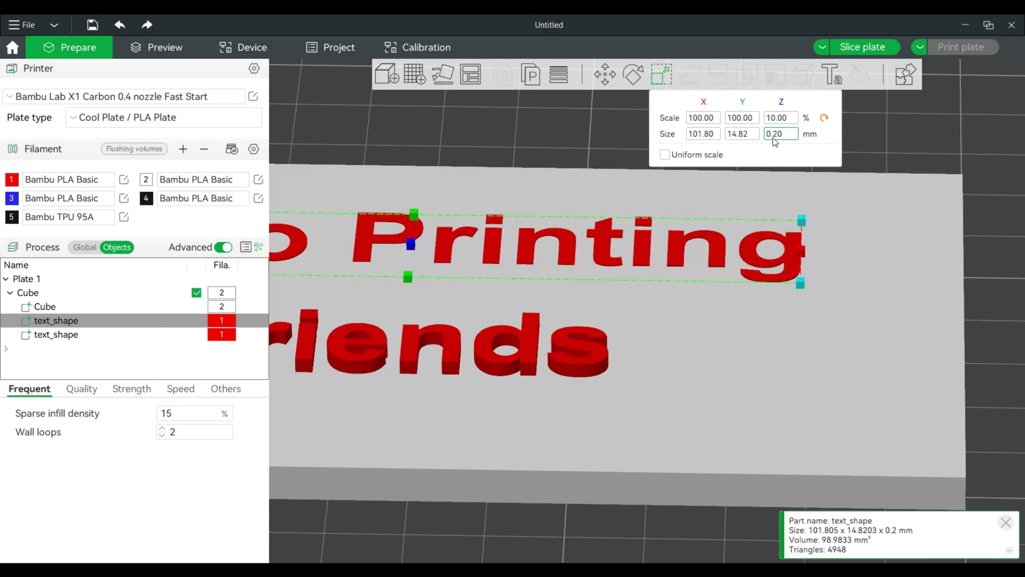
# Set the Friends text's Z size to 0.2 mm and inspect the flattened letters
pyautogui.click(459, 364)
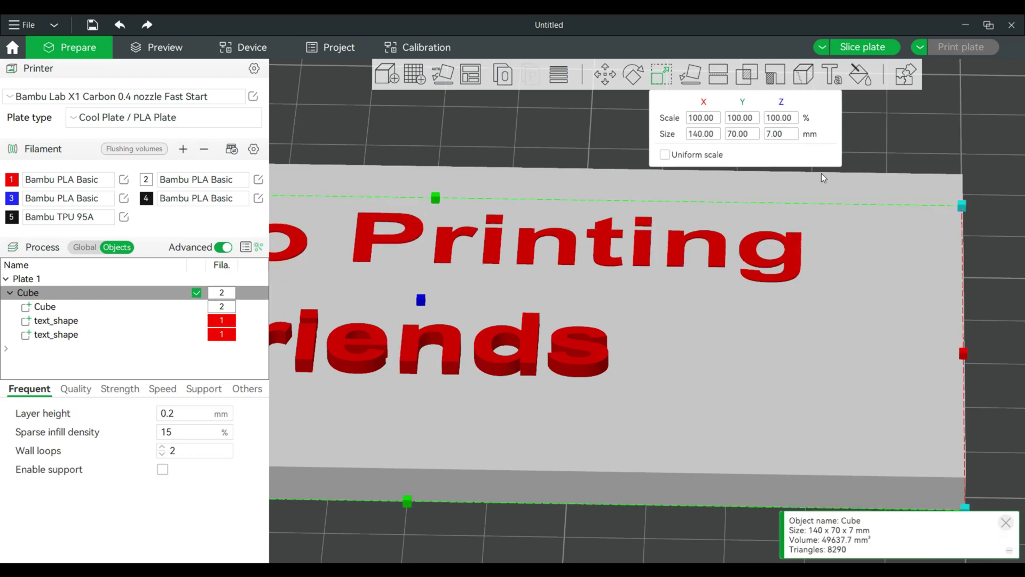
pyautogui.click(55, 336)
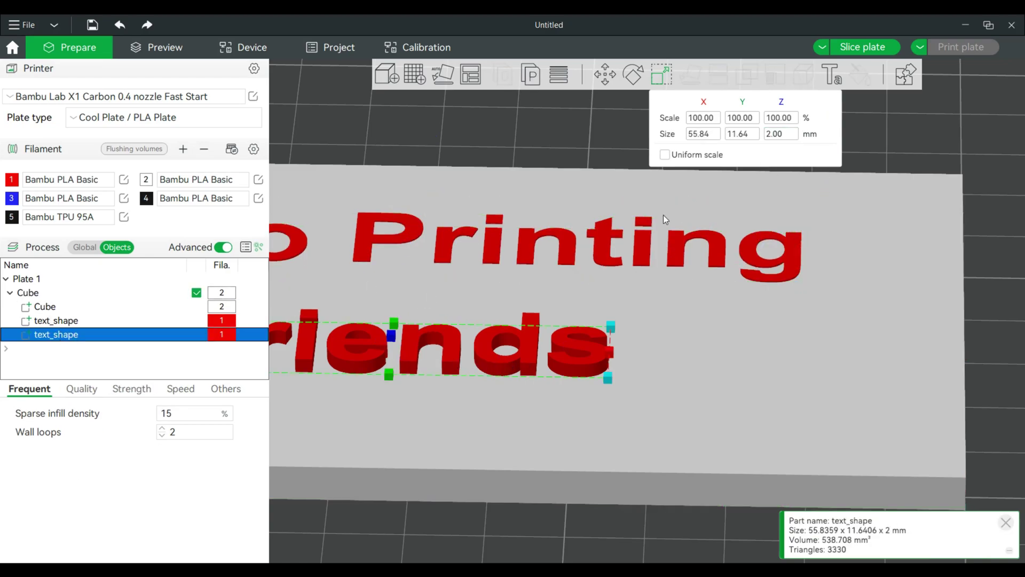
pyautogui.click(781, 134)
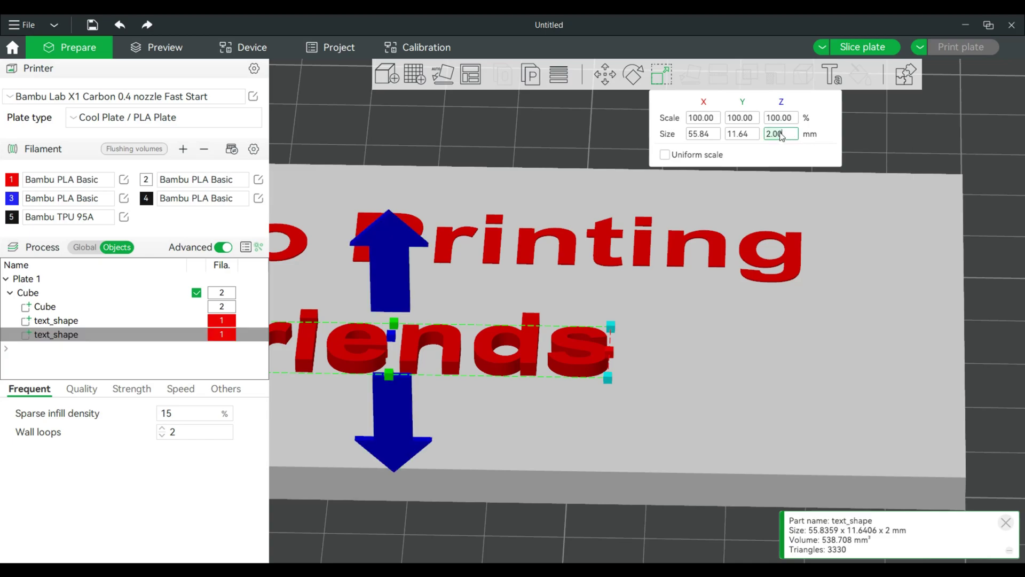
pyautogui.press('BackSpace')
pyautogui.press('BackSpace')
pyautogui.press('BackSpace')
pyautogui.press('BackSpace')
pyautogui.write('0.2')
pyautogui.press('Return')
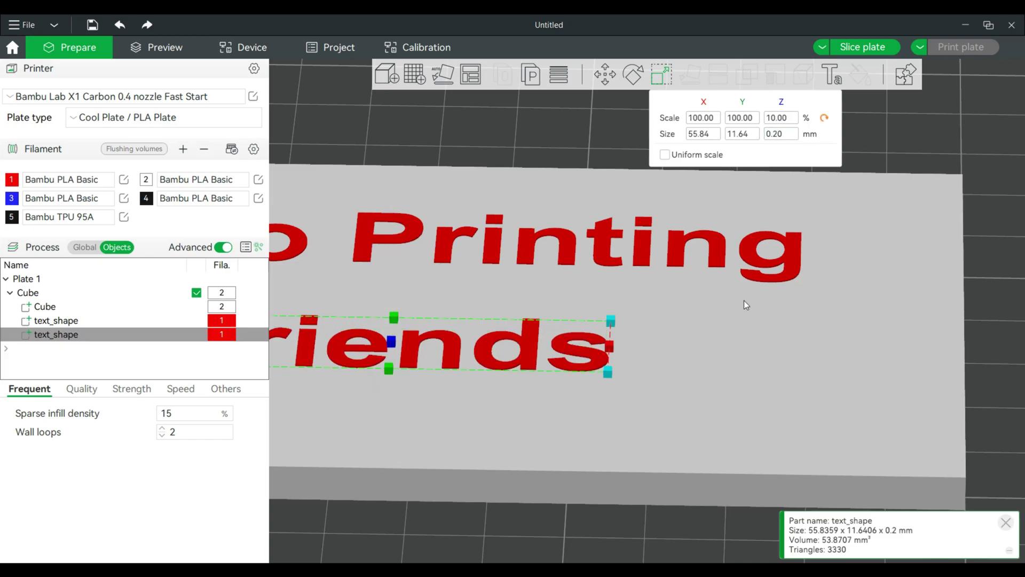
pyautogui.moveTo(500, 546)
pyautogui.mouseDown()
pyautogui.moveTo(514, 536)
pyautogui.moveTo(491, 529)
pyautogui.mouseUp()
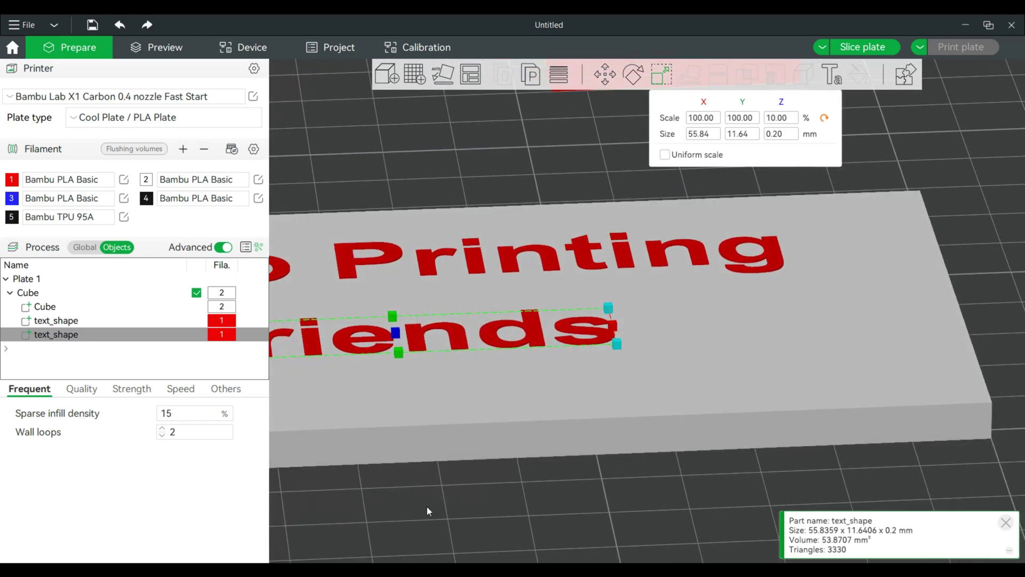
pyautogui.moveTo(427, 505); pyautogui.dragTo(568, 508, button='right')
pyautogui.moveTo(568, 508); pyautogui.dragTo(600, 436)
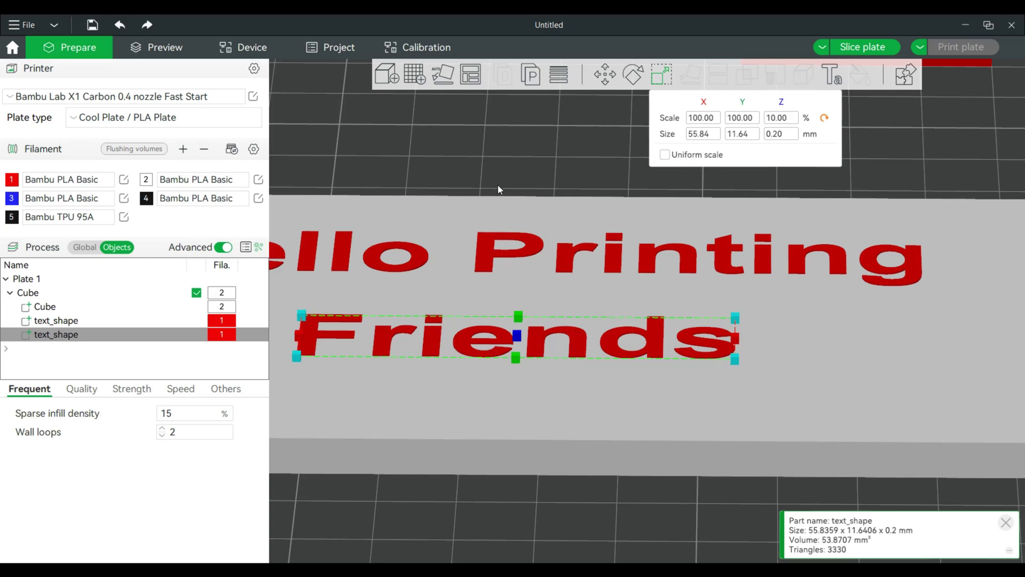
pyautogui.moveTo(498, 186); pyautogui.dragTo(556, 137)
pyautogui.click(604, 74)
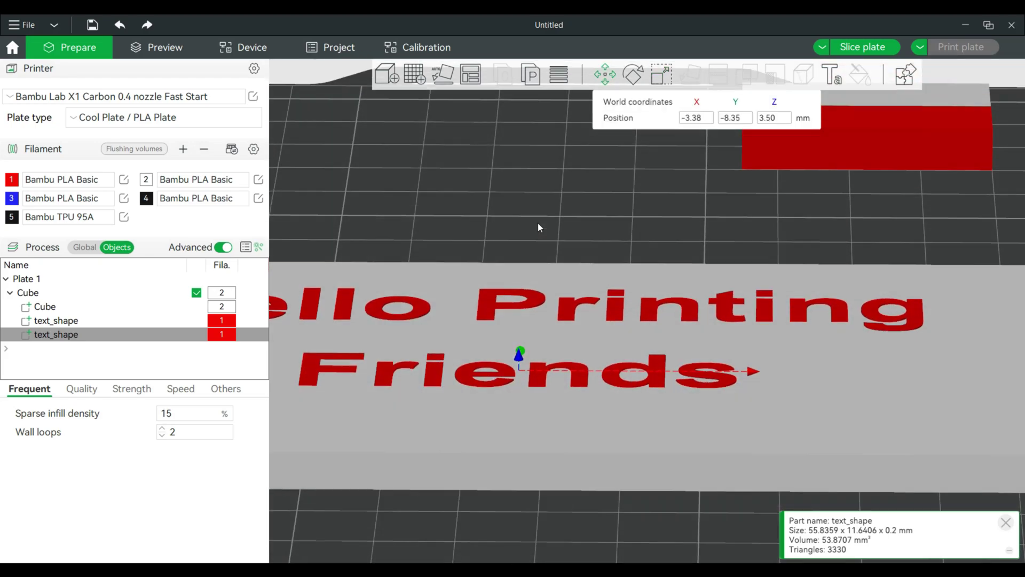
pyautogui.moveTo(540, 227); pyautogui.dragTo(554, 284)
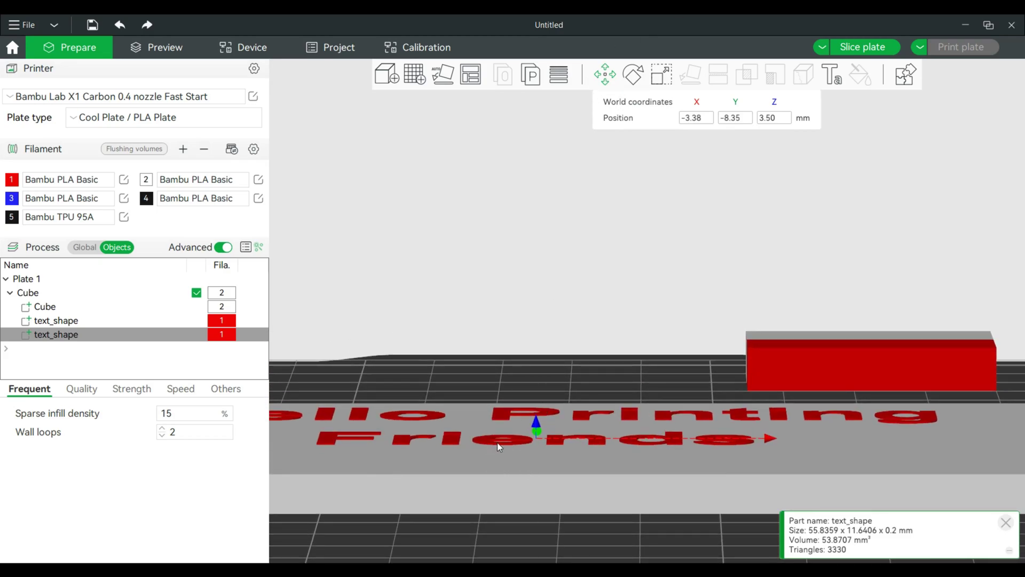
pyautogui.scroll(3, 487, 365)
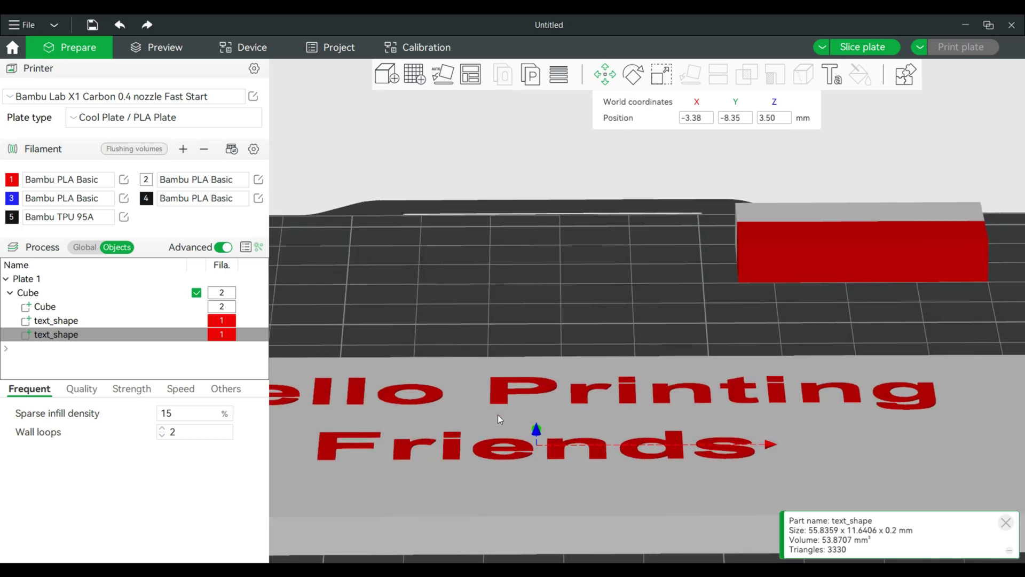
pyautogui.scroll(2, 510, 341)
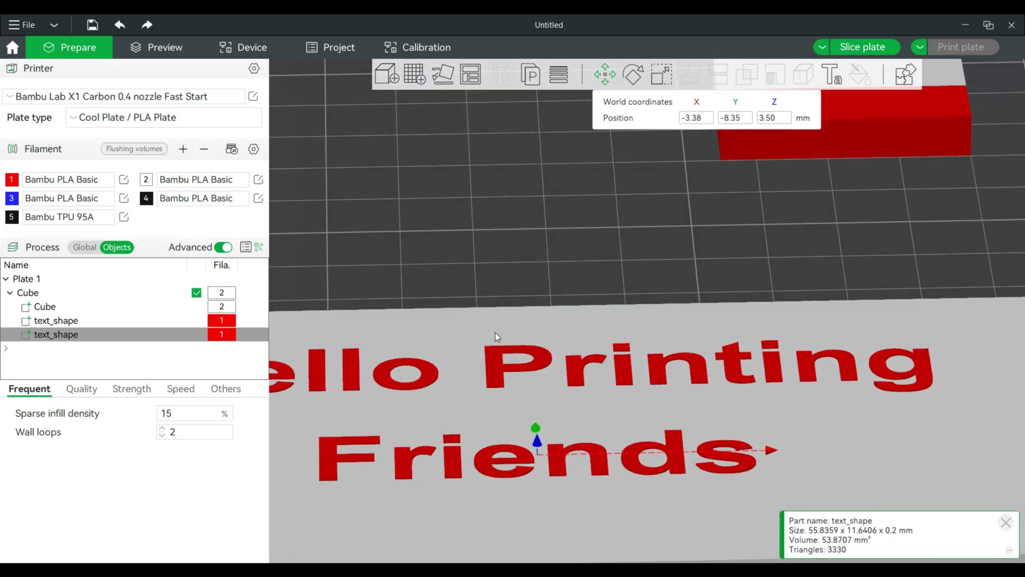
pyautogui.click(62, 321)
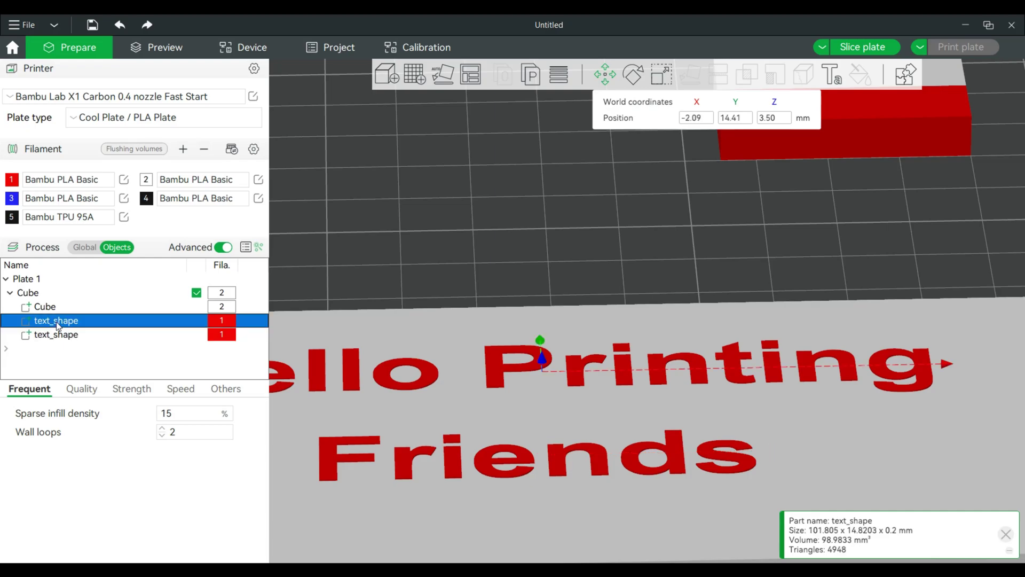
pyautogui.click(62, 336)
pyautogui.click(662, 75)
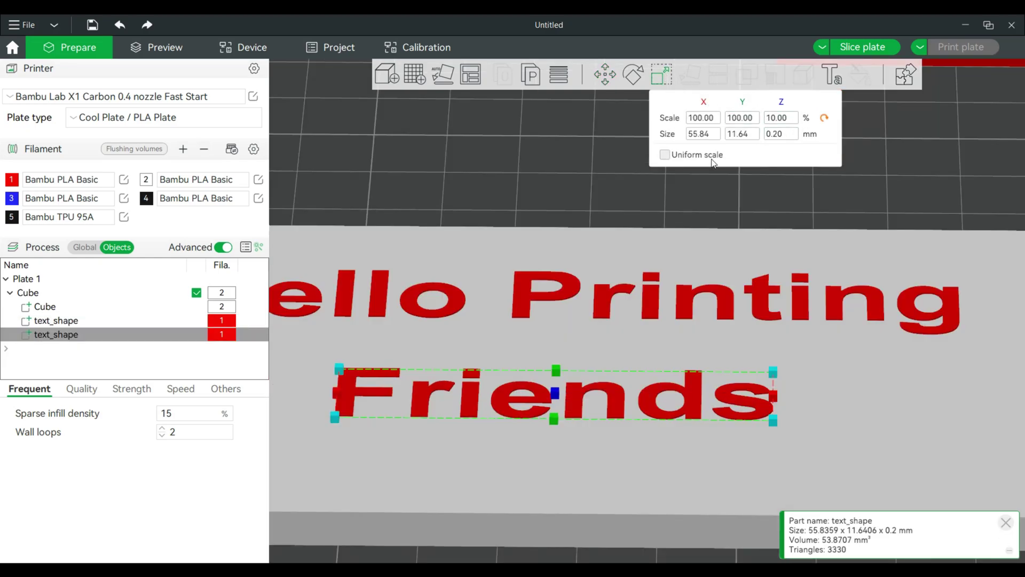
pyautogui.scroll(-3, 605, 210)
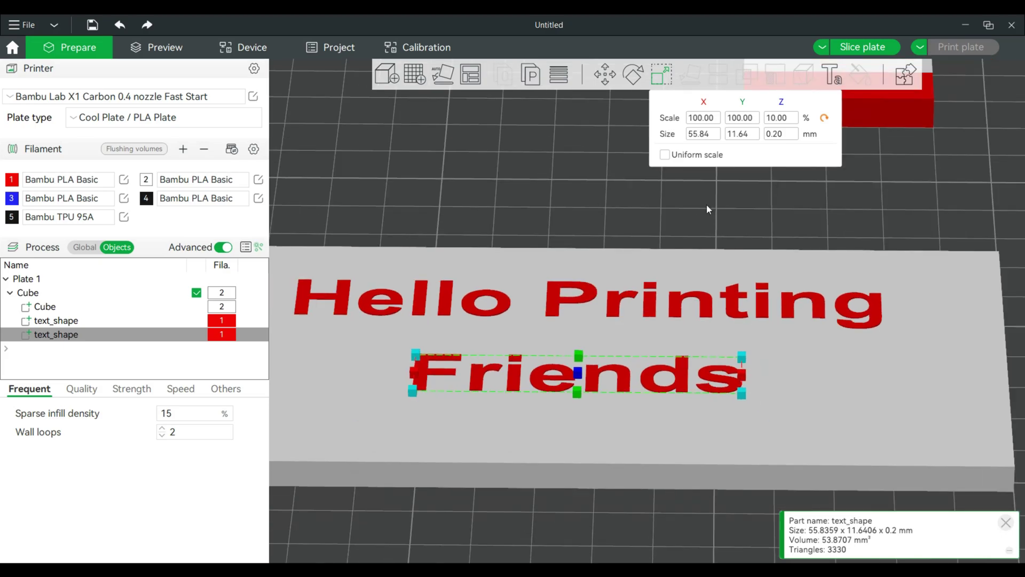
# Slice the plate (34m21s, 25.87 g), then return to Prepare with Hello Printing selected
pyautogui.click(869, 47)
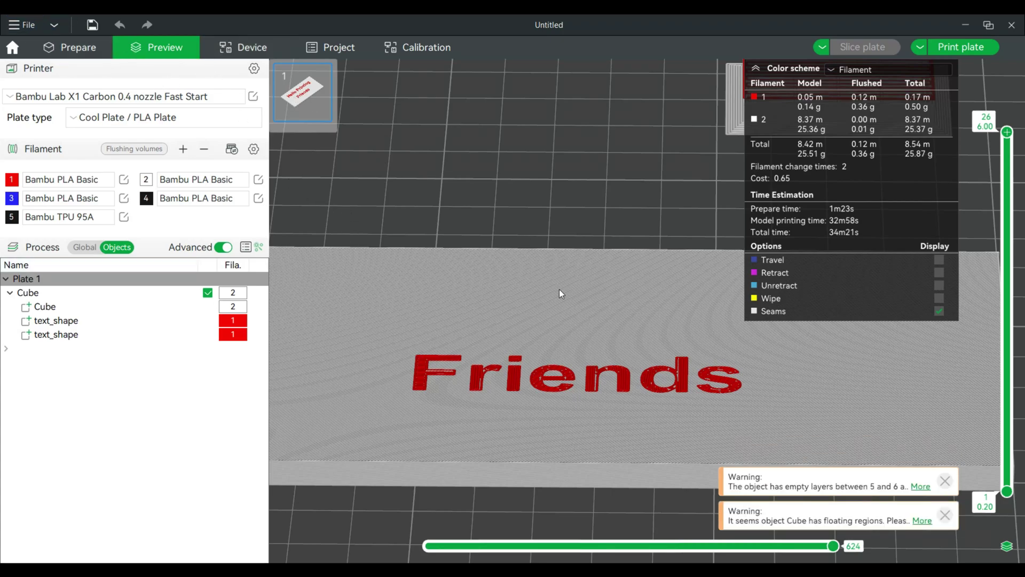
pyautogui.click(75, 47)
pyautogui.click(70, 320)
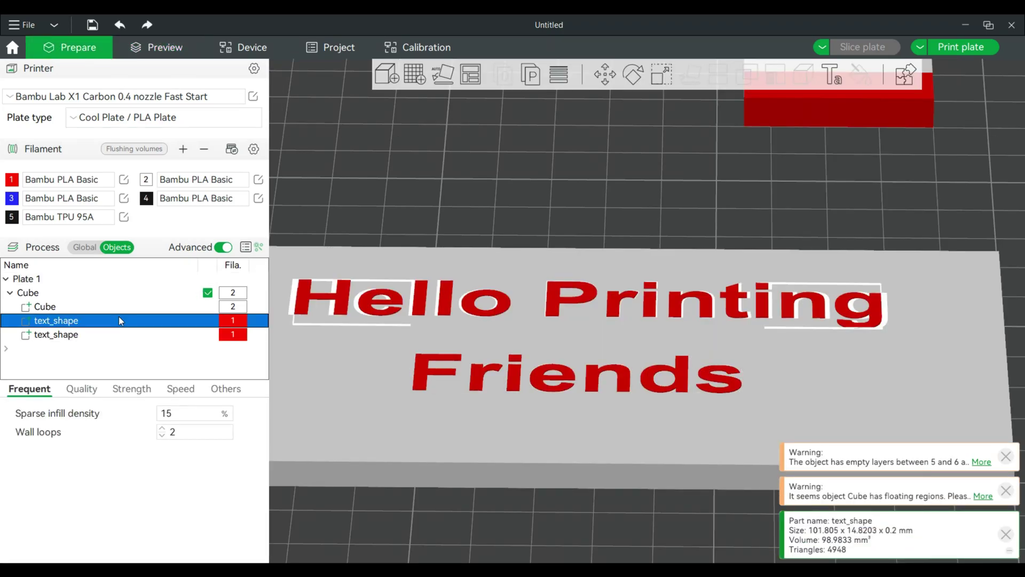
# Set the Hello Printing text's Z size to 0.40 mm
pyautogui.click(661, 75)
pyautogui.click(779, 135)
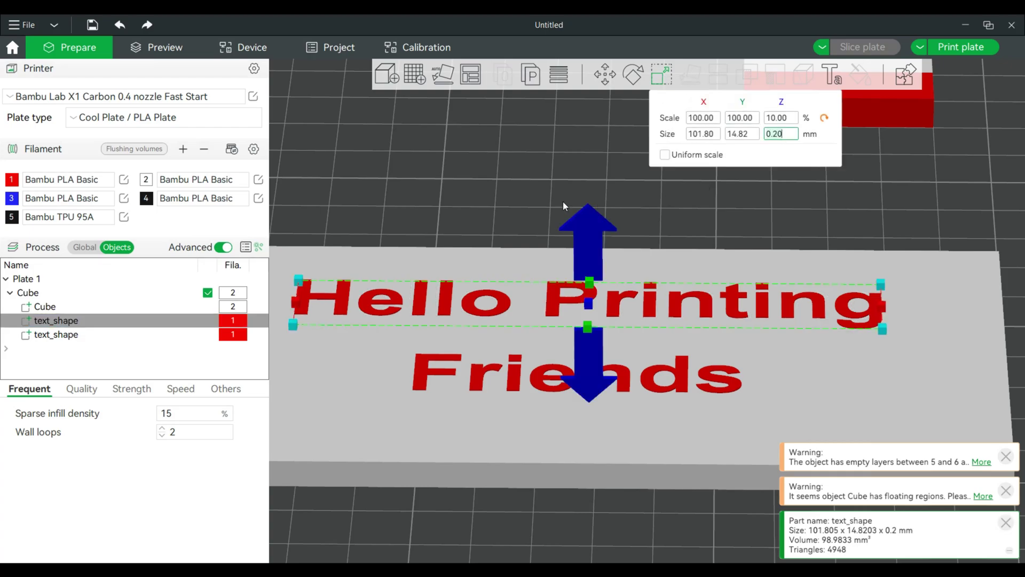
pyautogui.scroll(2, 555, 207)
pyautogui.scroll(-2, 626, 210)
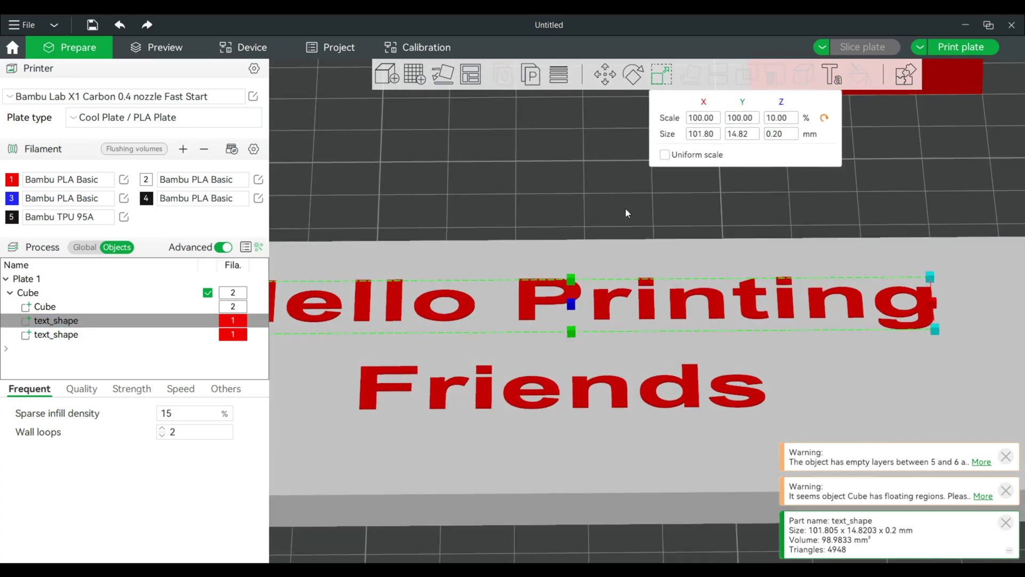
pyautogui.moveTo(626, 209); pyautogui.dragTo(626, 201)
pyautogui.click(780, 137)
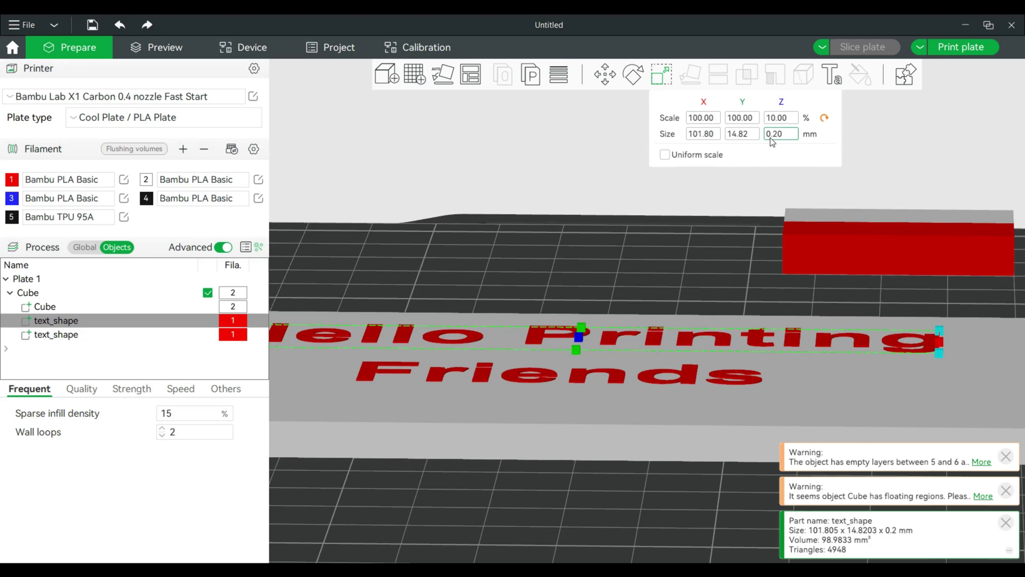
pyautogui.press('BackSpace')
pyautogui.press('BackSpace')
pyautogui.press('BackSpace')
pyautogui.press('BackSpace')
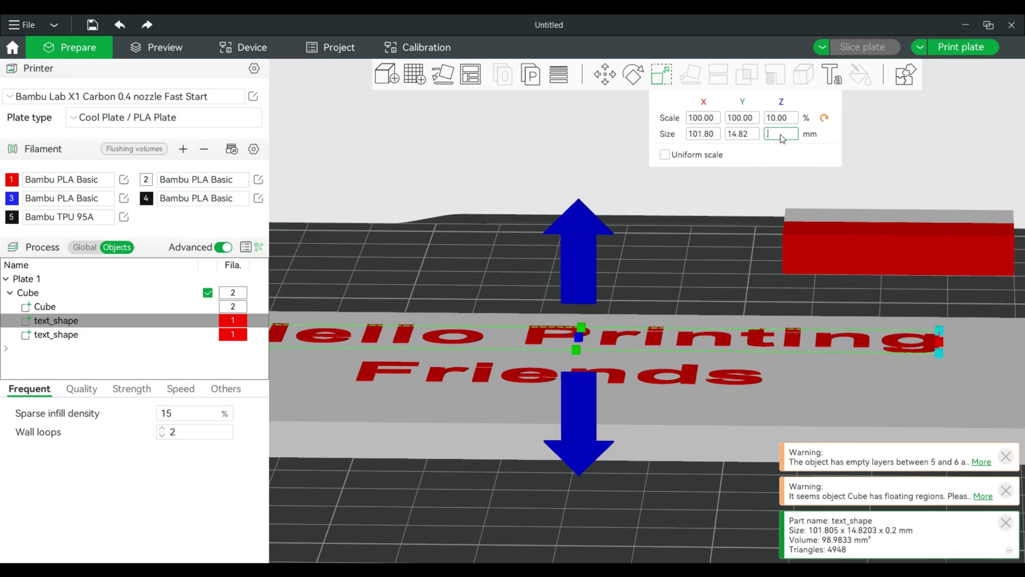
pyautogui.write('0.4')
pyautogui.press('Return')
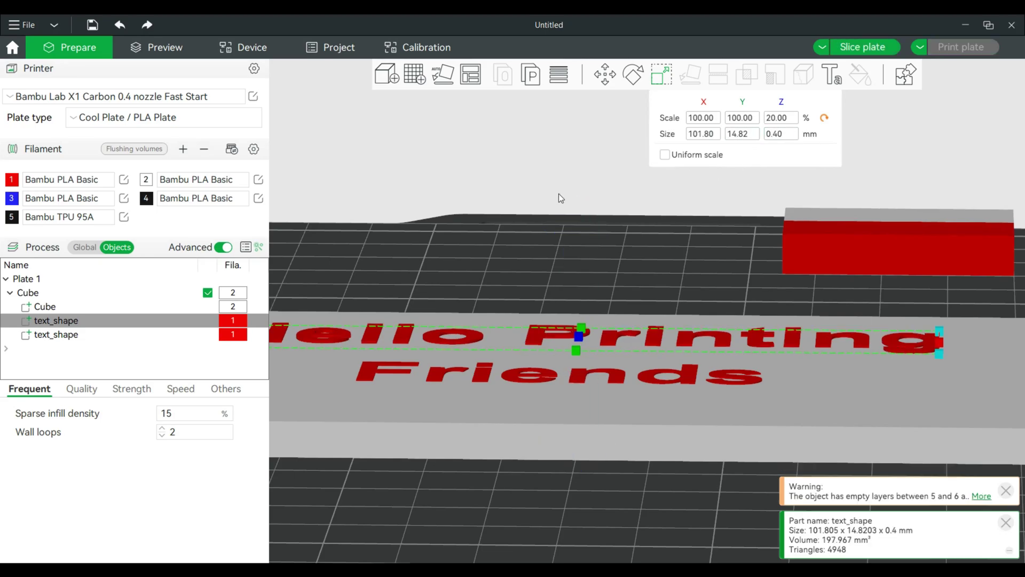
# Lower the Hello Printing text from Z 3.50 mm to 2.38 mm
pyautogui.scroll(2, 510, 216)
pyautogui.moveTo(530, 198); pyautogui.dragTo(579, 211, button='middle')
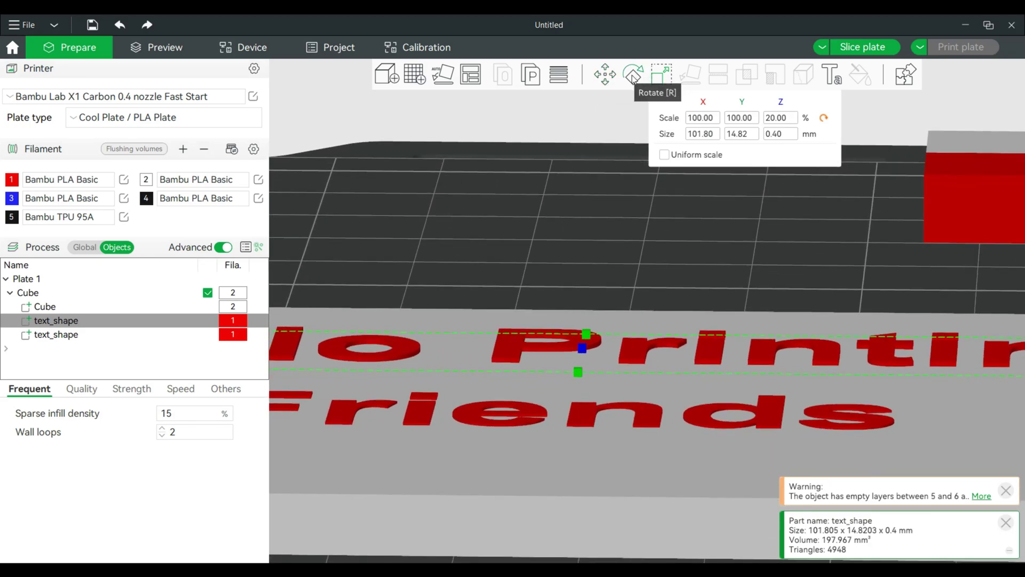
pyautogui.click(613, 78)
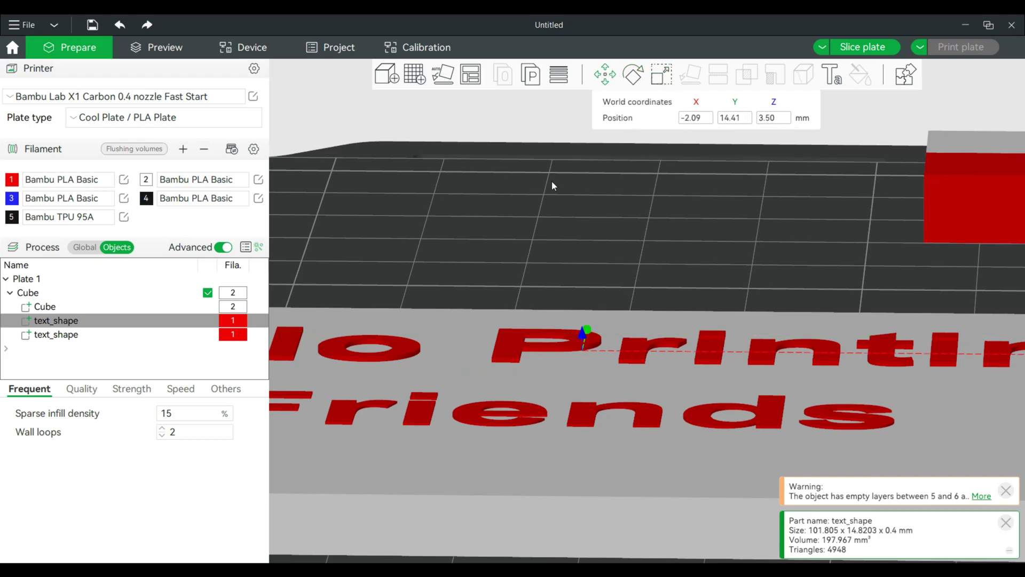
pyautogui.moveTo(551, 181); pyautogui.dragTo(571, 213)
pyautogui.moveTo(584, 304); pyautogui.dragTo(584, 335)
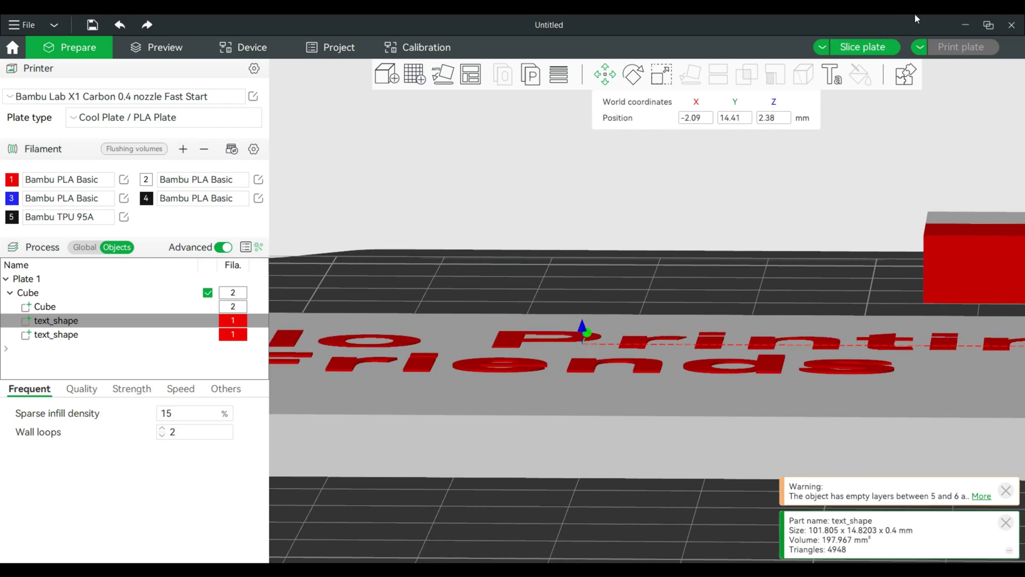
# Slice the plate and limit the preview to layer 11 at 2.20 mm
pyautogui.click(884, 51)
pyautogui.scroll(3, 624, 194)
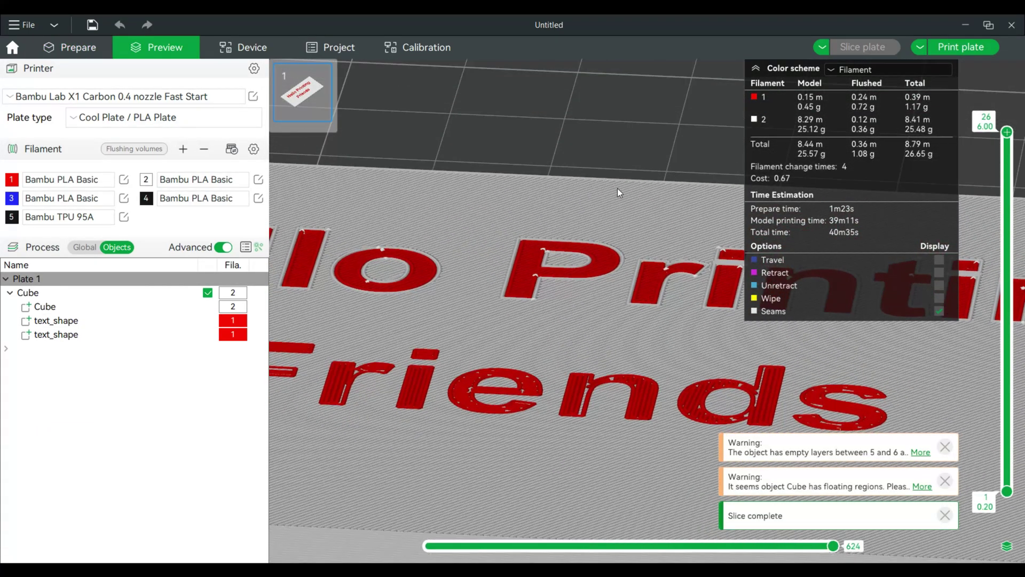
pyautogui.moveTo(617, 188)
pyautogui.mouseDown()
pyautogui.moveTo(626, 181)
pyautogui.moveTo(618, 184)
pyautogui.mouseUp()
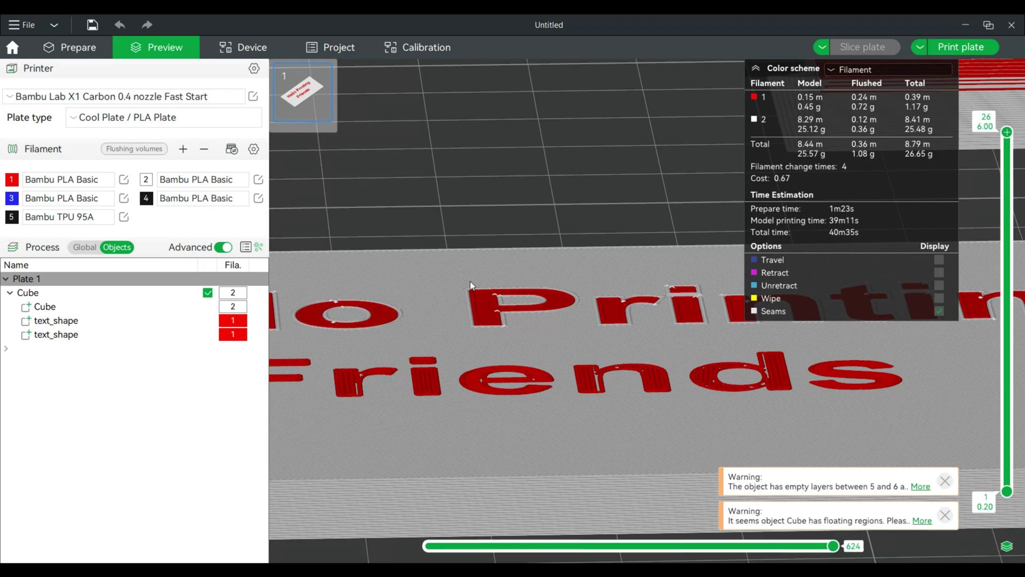
pyautogui.moveTo(512, 208); pyautogui.dragTo(508, 202)
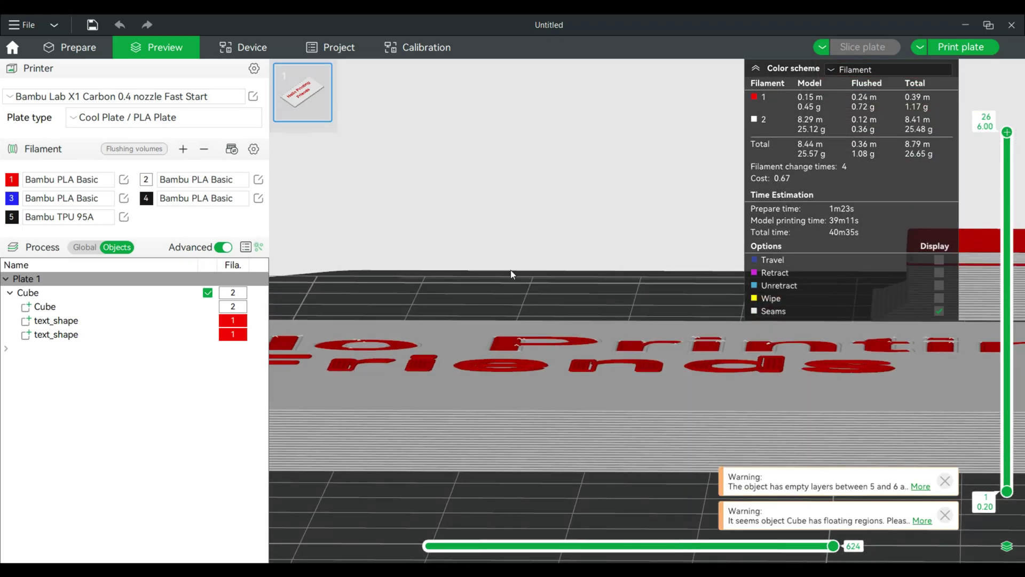
pyautogui.moveTo(531, 343); pyautogui.dragTo(539, 194)
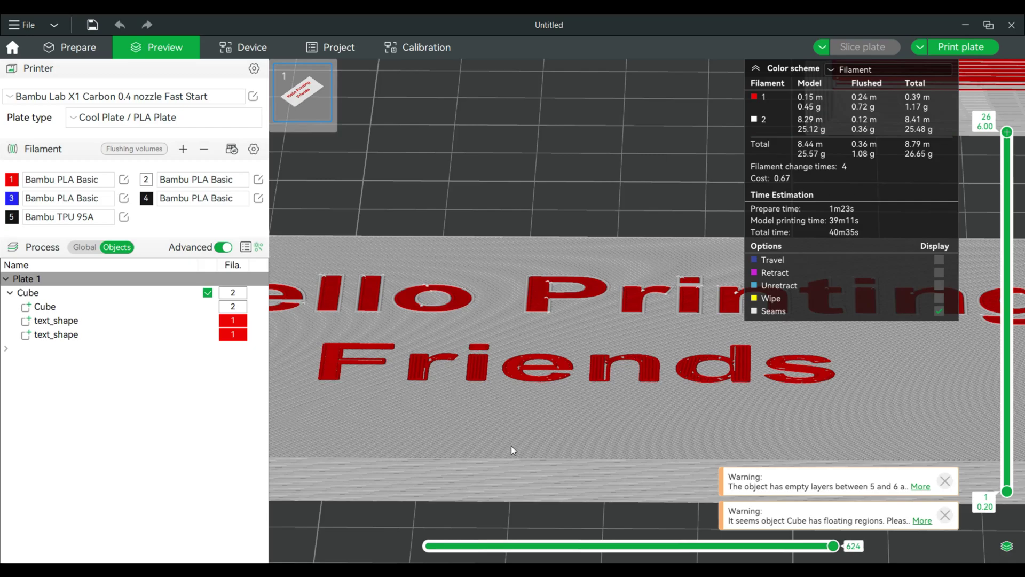
pyautogui.scroll(-5, 457, 486)
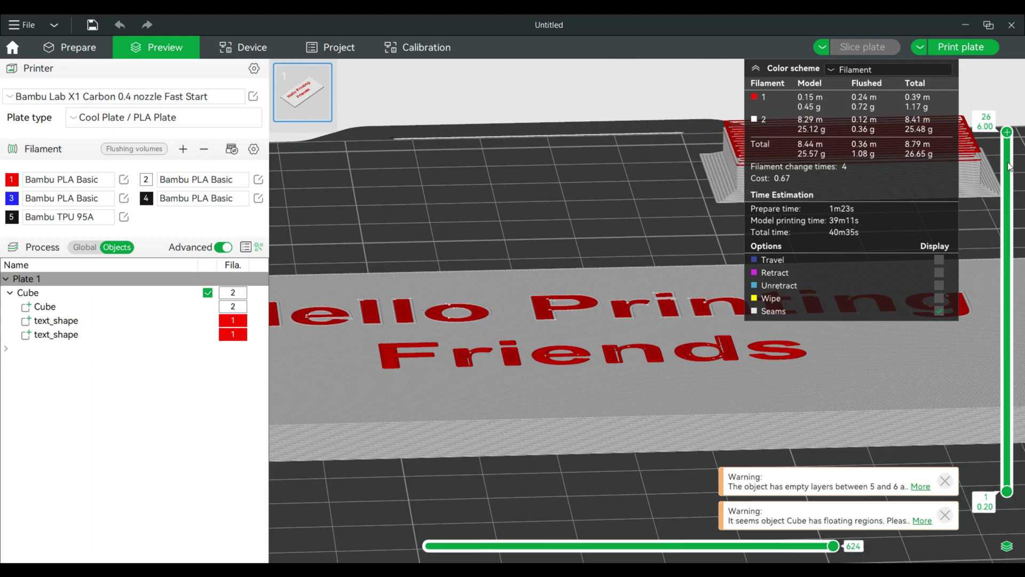
pyautogui.moveTo(573, 484); pyautogui.dragTo(526, 490)
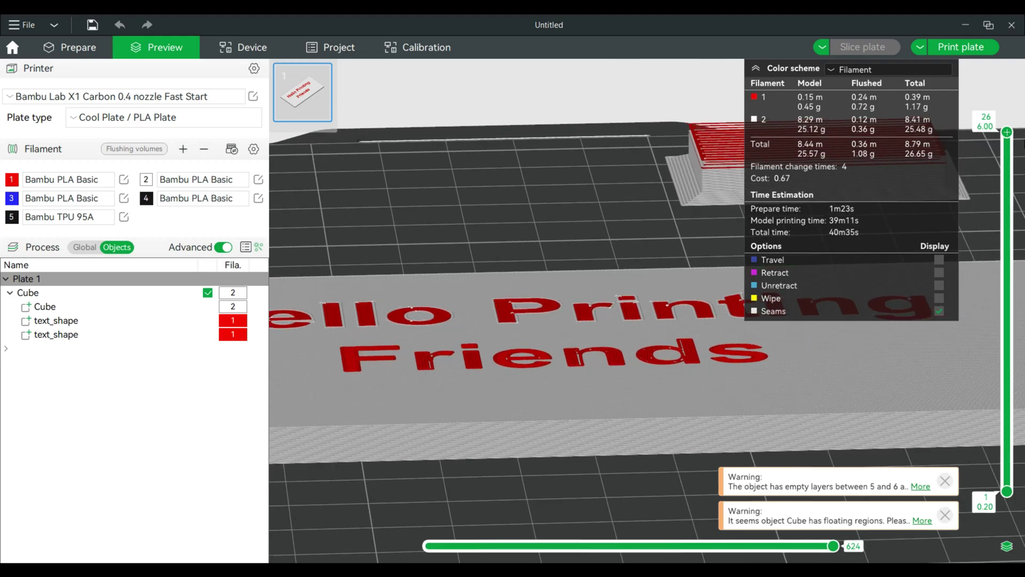
pyautogui.moveTo(1007, 134); pyautogui.dragTo(1008, 344)
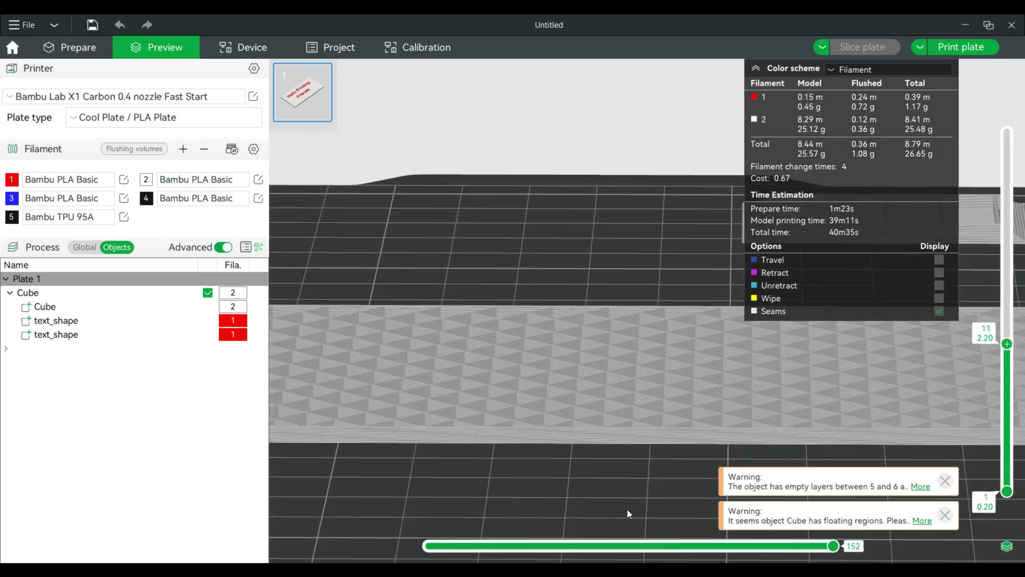
# Insert a pause at layer 11 (2.20 mm) on the layer slider
pyautogui.moveTo(830, 450); pyautogui.dragTo(626, 509)
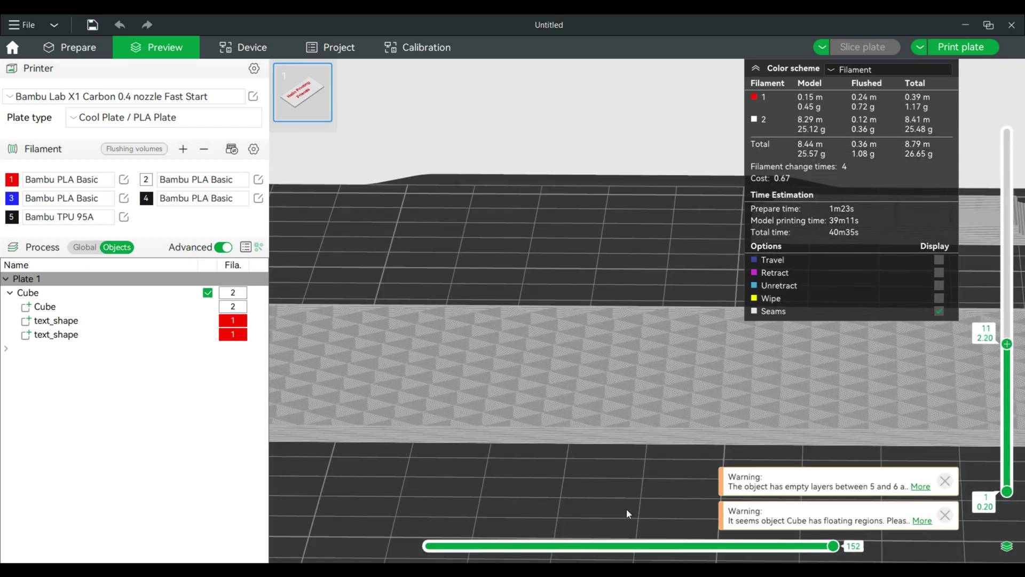
pyautogui.rightClick(1007, 344)
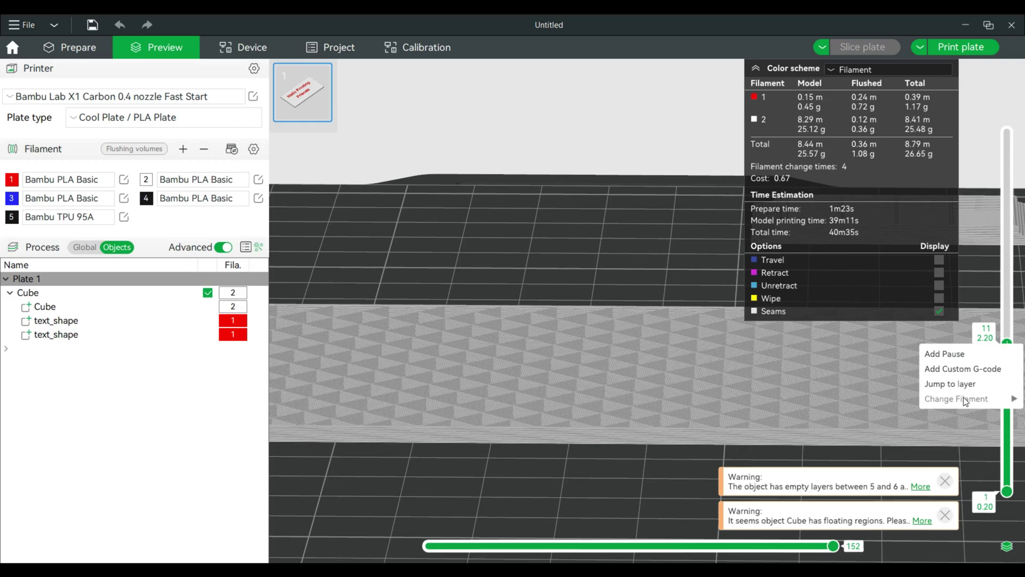
pyautogui.click(948, 355)
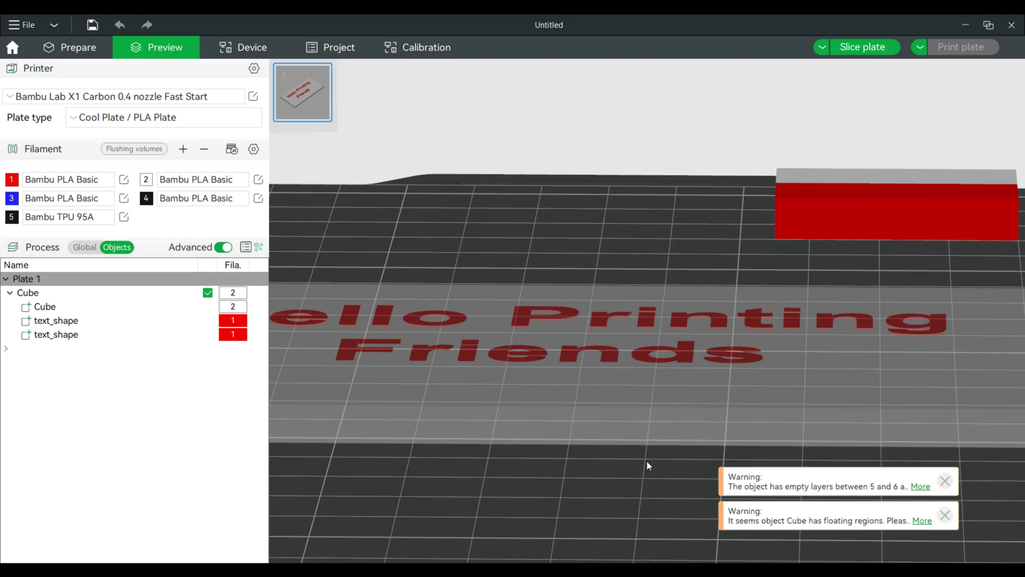
# Re-slice with the pause and scrub layers 8–26, locating Friends at layer 26 (6.00 mm)
pyautogui.click(856, 47)
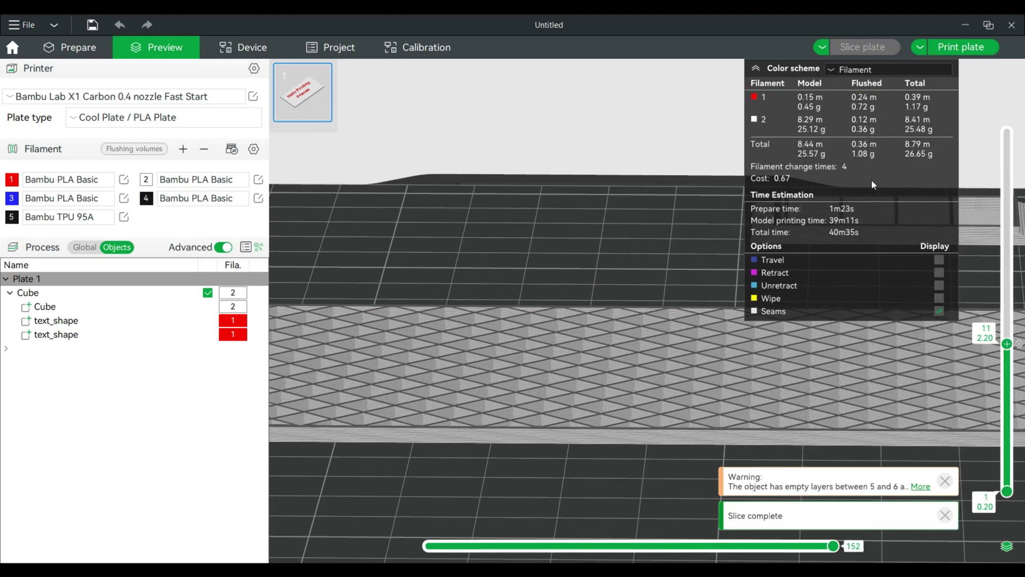
pyautogui.moveTo(1012, 339)
pyautogui.mouseDown()
pyautogui.moveTo(1014, 473)
pyautogui.moveTo(1008, 346)
pyautogui.mouseUp()
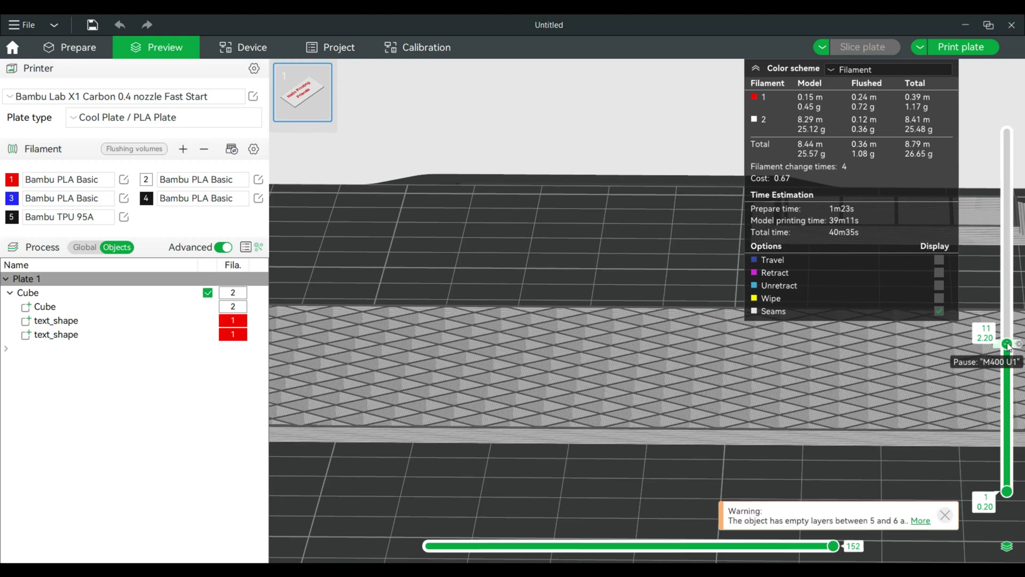
pyautogui.moveTo(1009, 346); pyautogui.dragTo(1009, 170)
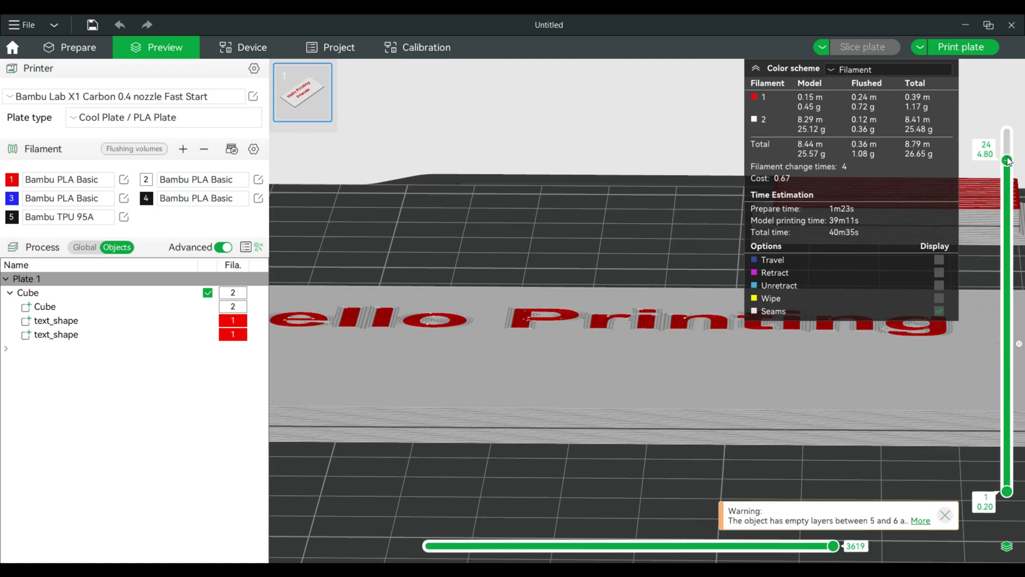
pyautogui.moveTo(1008, 158)
pyautogui.mouseDown()
pyautogui.moveTo(1008, 137)
pyautogui.moveTo(1008, 146)
pyautogui.mouseUp()
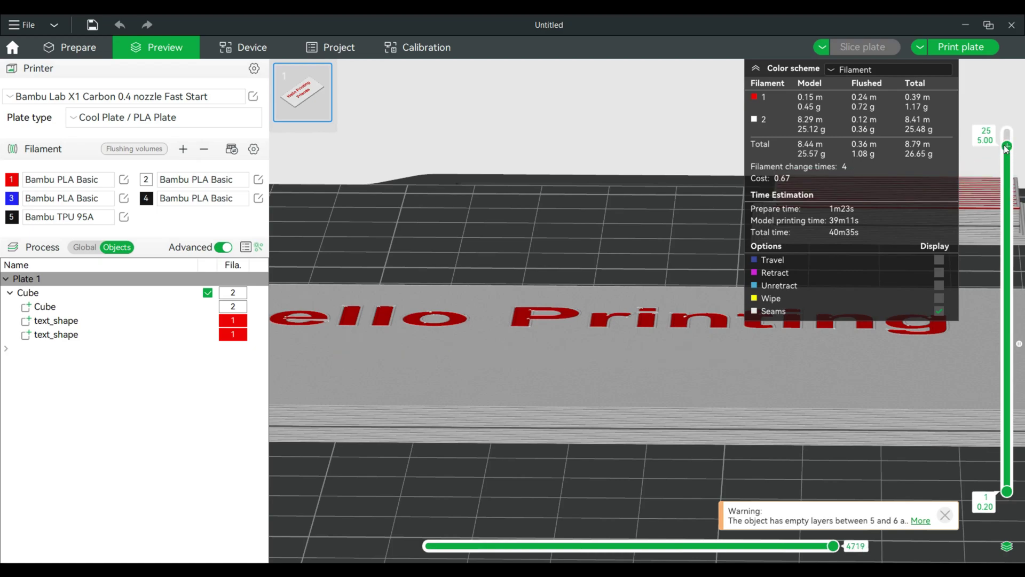
pyautogui.moveTo(1007, 148); pyautogui.dragTo(1007, 137)
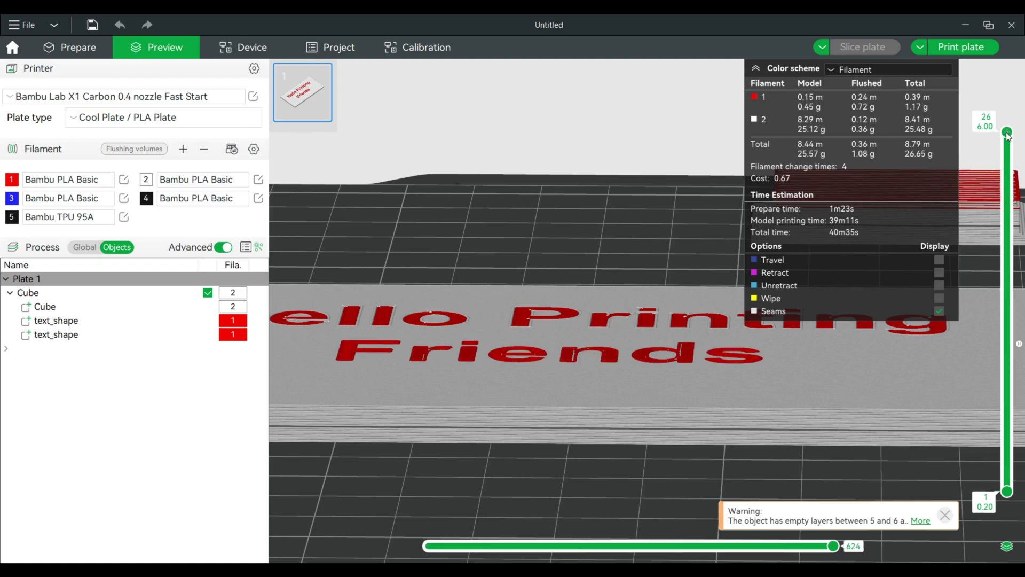
pyautogui.moveTo(1008, 132); pyautogui.dragTo(1008, 147)
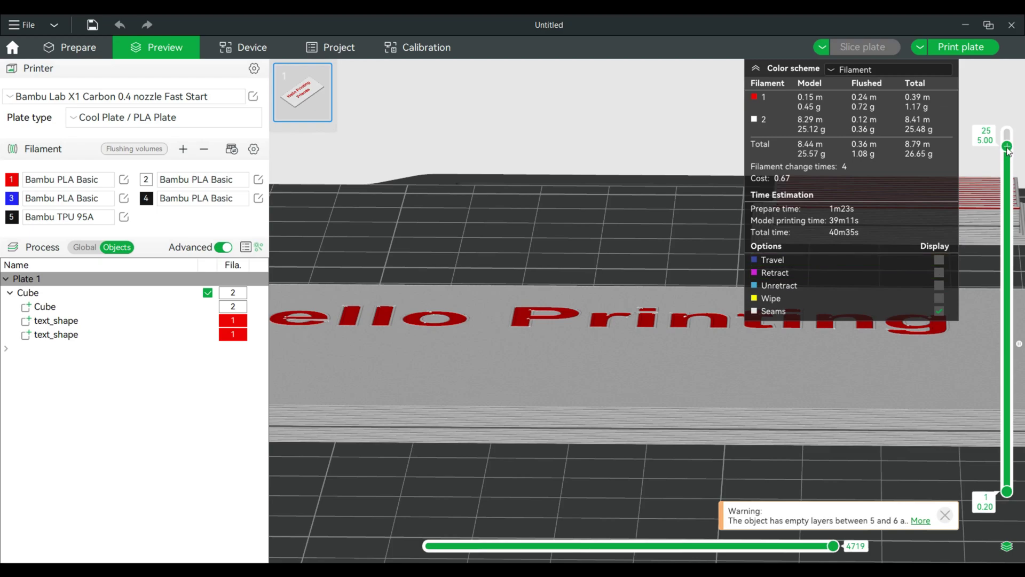
pyautogui.moveTo(1008, 151); pyautogui.dragTo(1007, 140)
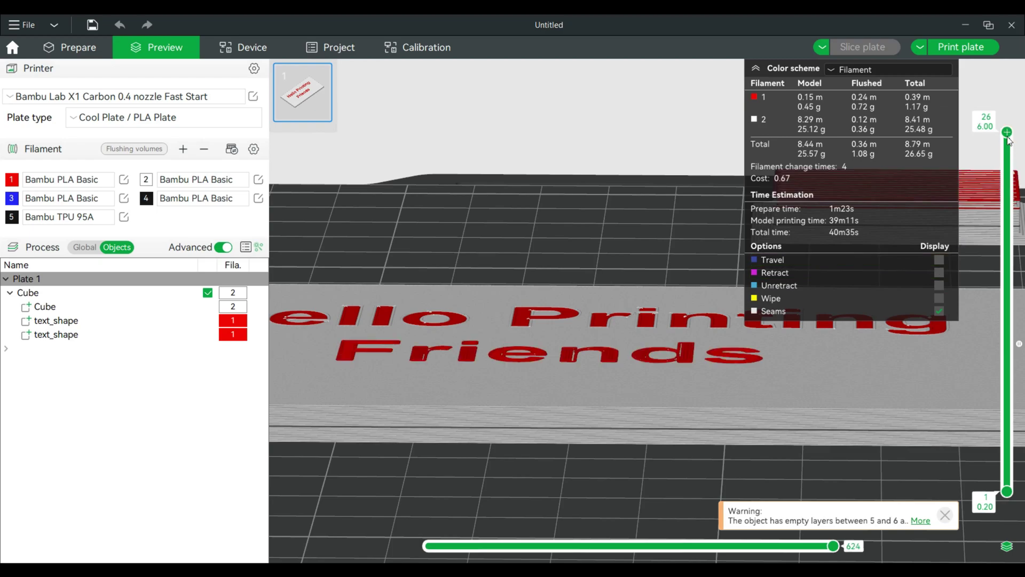
# Add a pause at layer 26 (6.00 mm) and re-slice, still 40m35s and 26.65 g
pyautogui.rightClick(1007, 134)
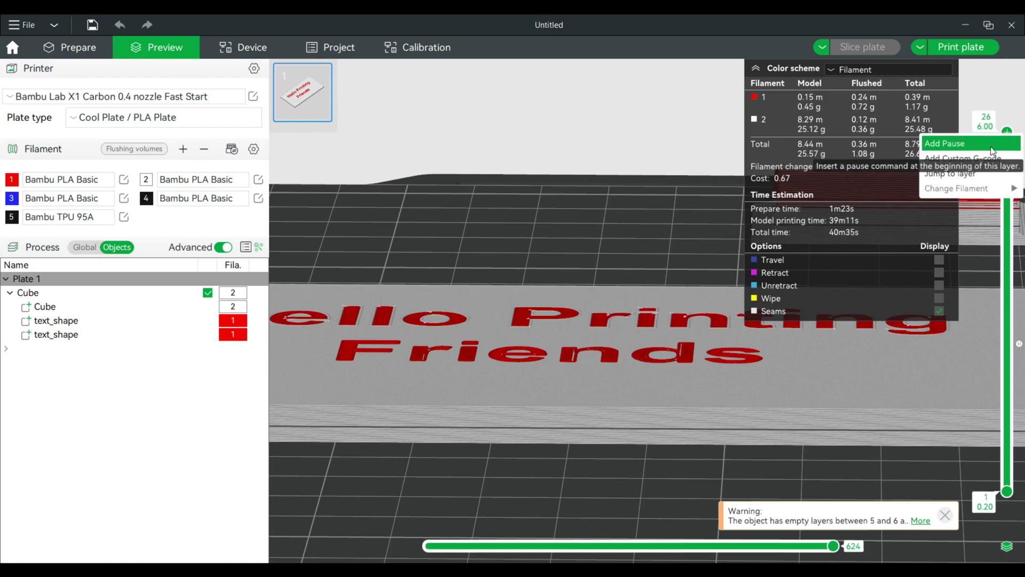
pyautogui.click(991, 146)
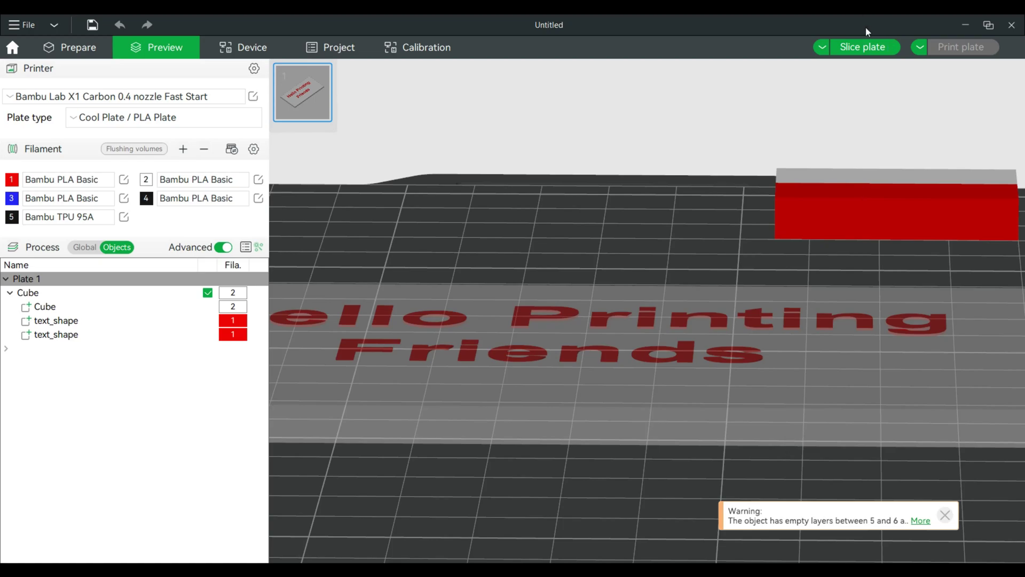
pyautogui.click(862, 47)
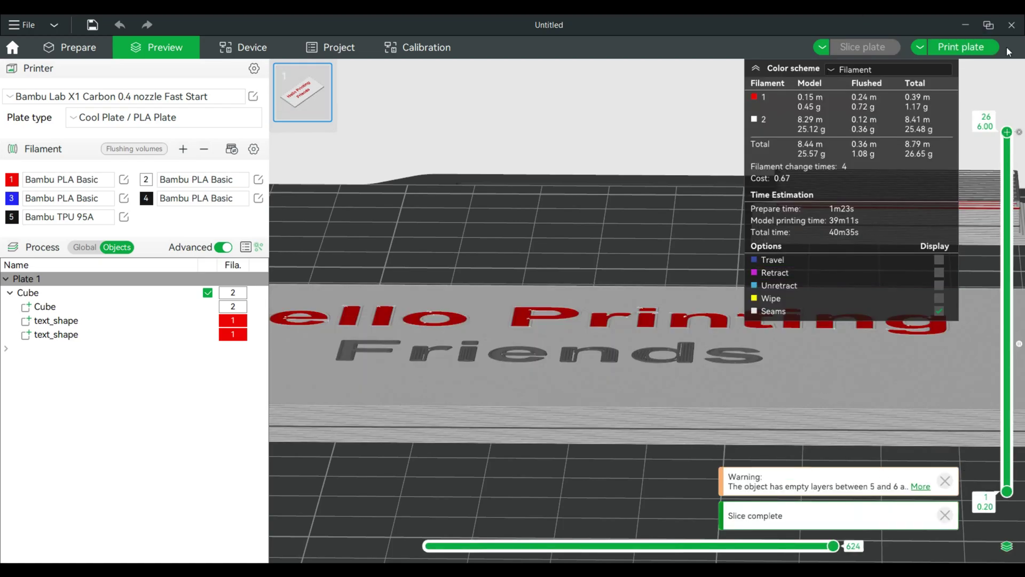
pyautogui.moveTo(1007, 133); pyautogui.dragTo(995, 533)
pyautogui.moveTo(1007, 485); pyautogui.dragTo(1009, 141)
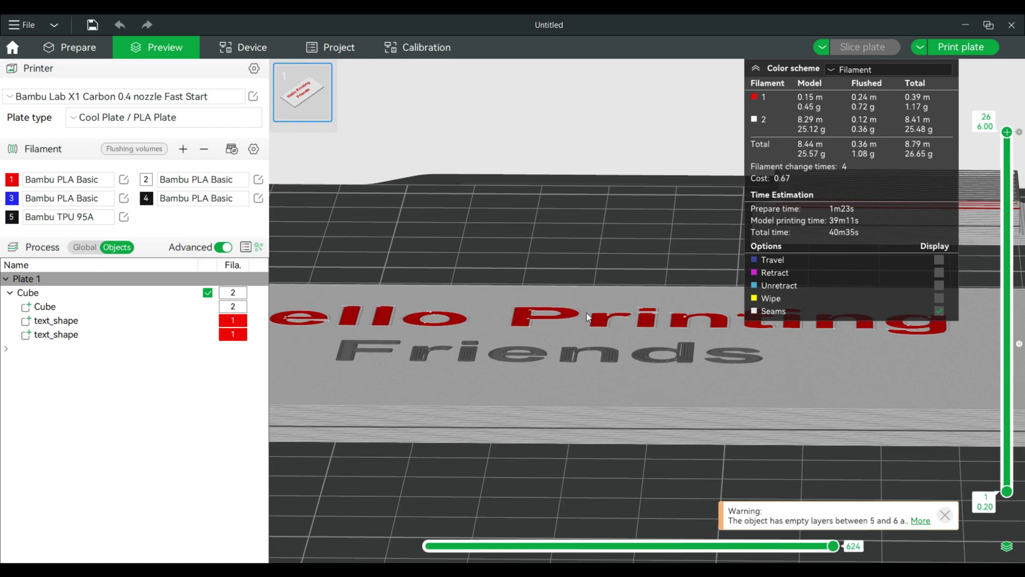
pyautogui.scroll(-1, 1010, 160)
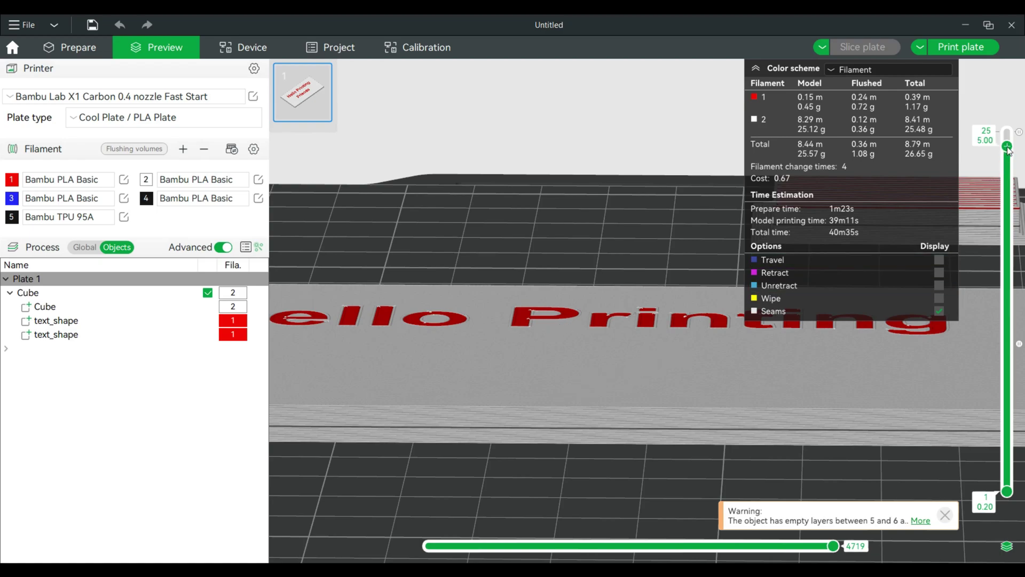
pyautogui.moveTo(1007, 147); pyautogui.dragTo(1008, 129)
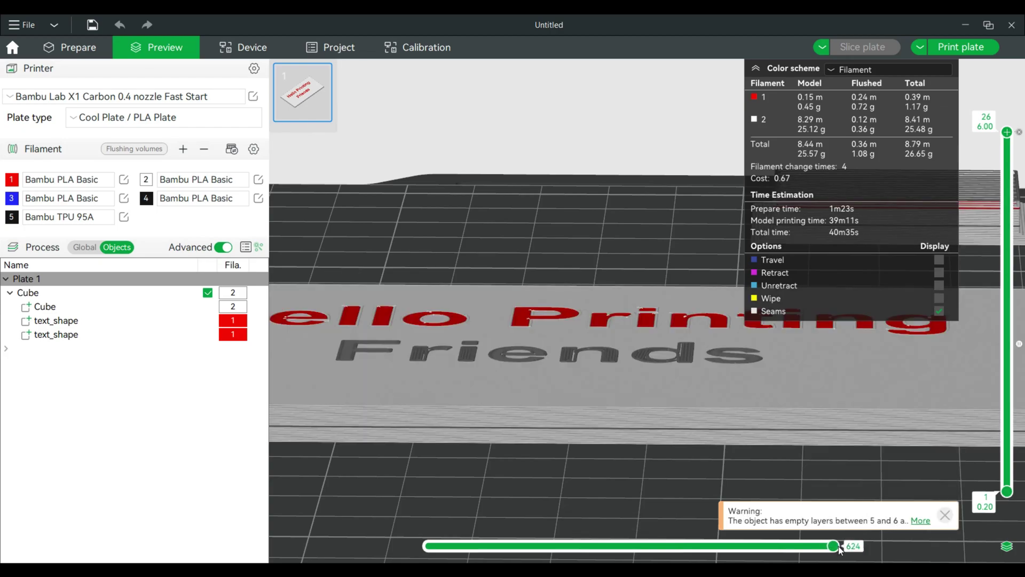
pyautogui.moveTo(839, 550)
pyautogui.mouseDown()
pyautogui.moveTo(648, 549)
pyautogui.moveTo(834, 549)
pyautogui.mouseUp()
pyautogui.scroll(2, 603, 476)
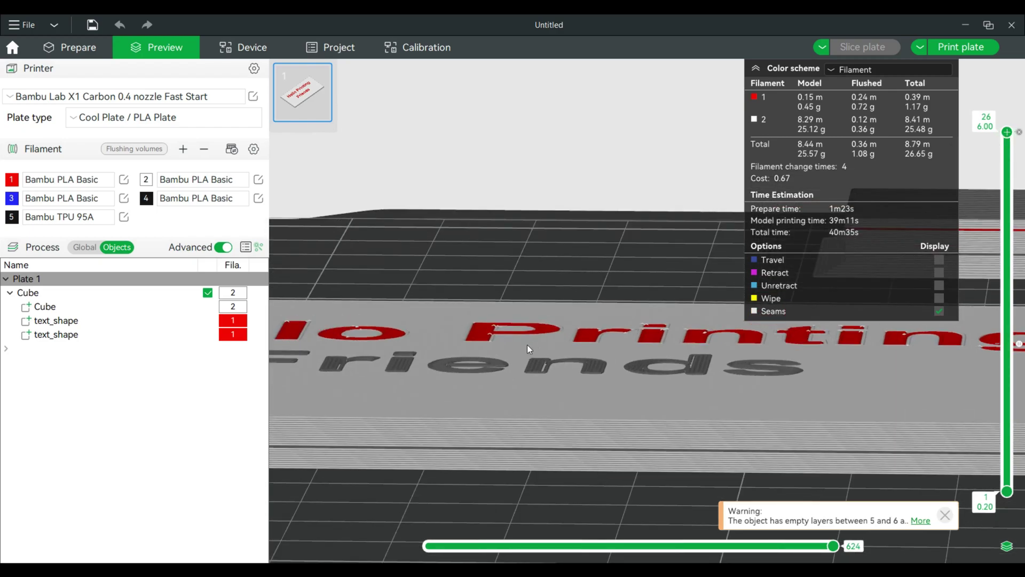